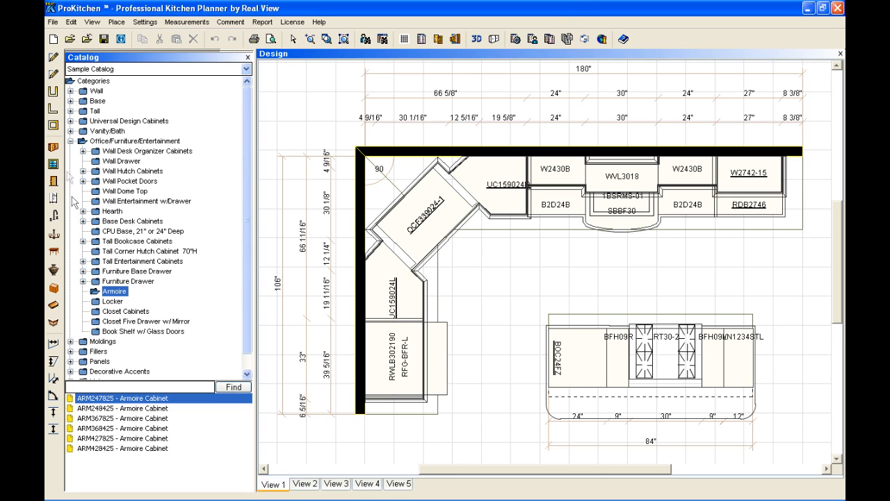
Examine the bottom and top moldings available in the catalog's Moldings category
click(71, 141)
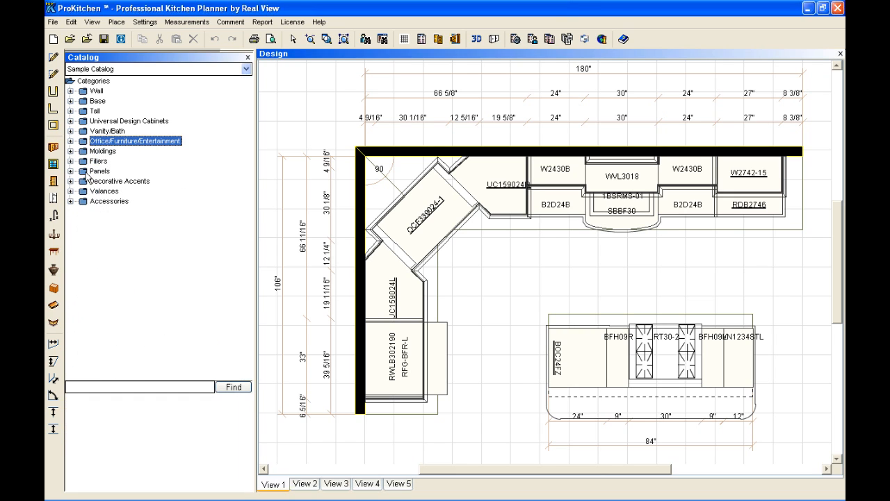
click(70, 151)
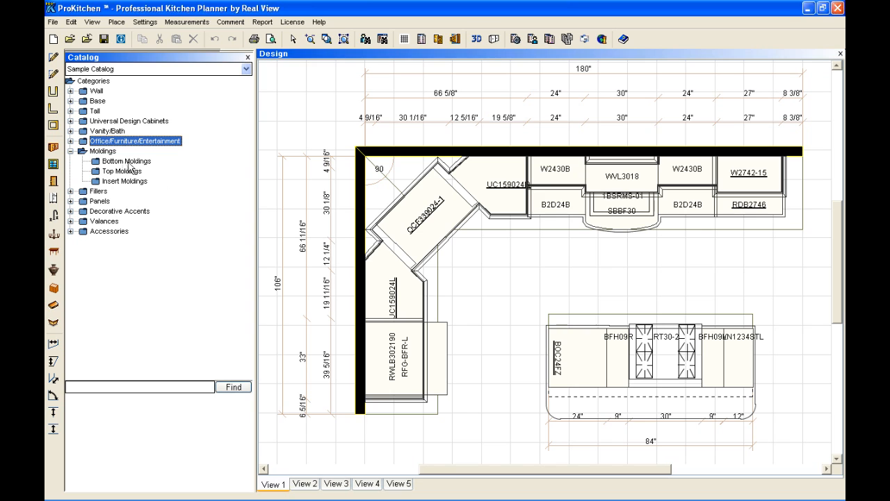
click(100, 163)
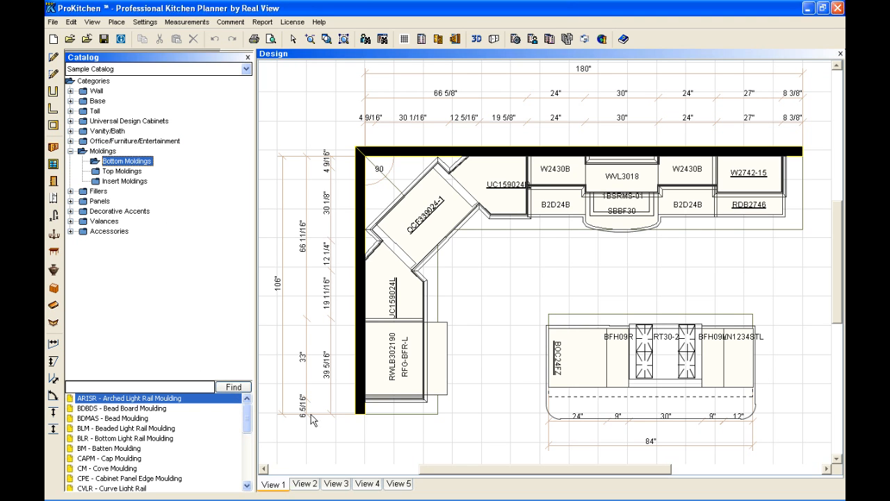
drag(168, 325, 167, 237)
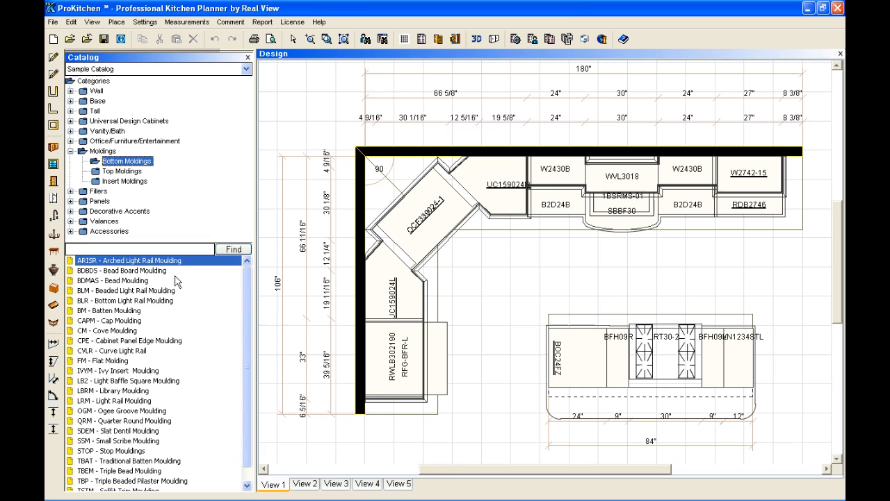
drag(247, 346, 247, 369)
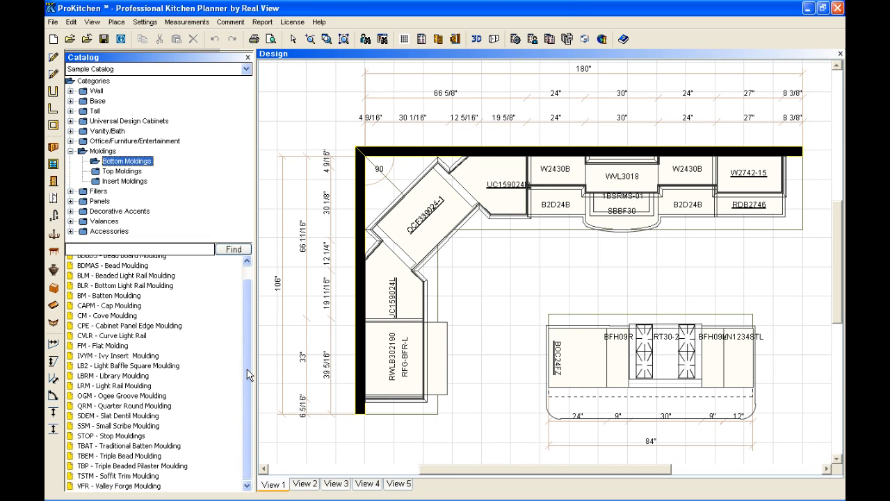
click(96, 172)
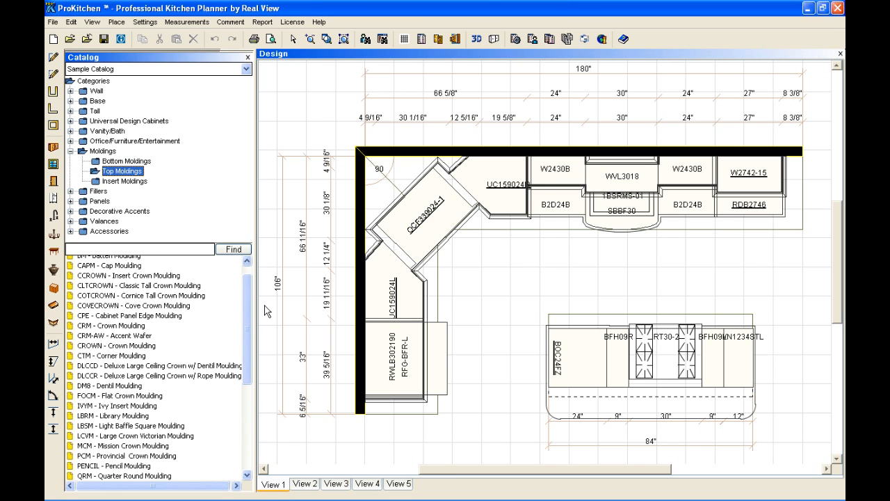
drag(247, 317, 253, 434)
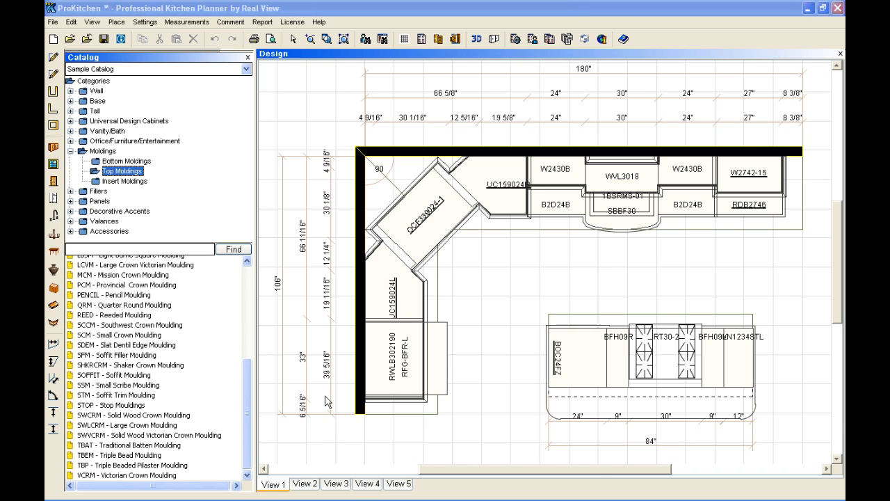
drag(249, 406, 243, 308)
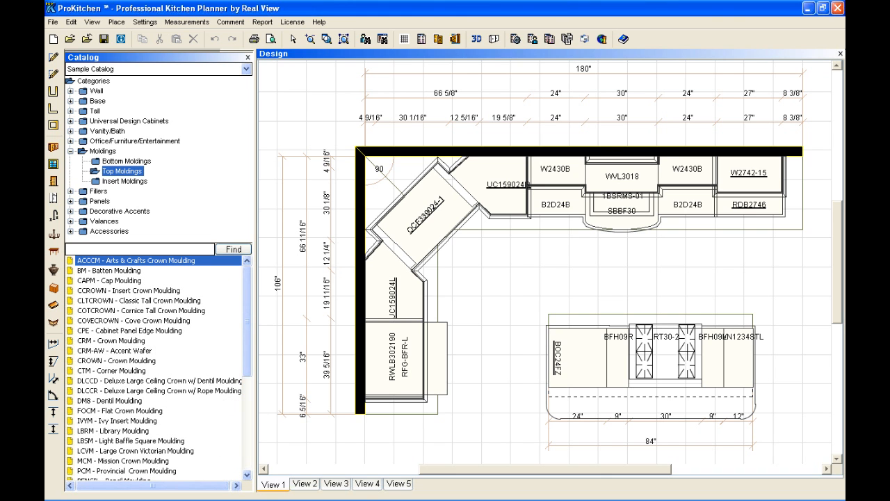
click(71, 151)
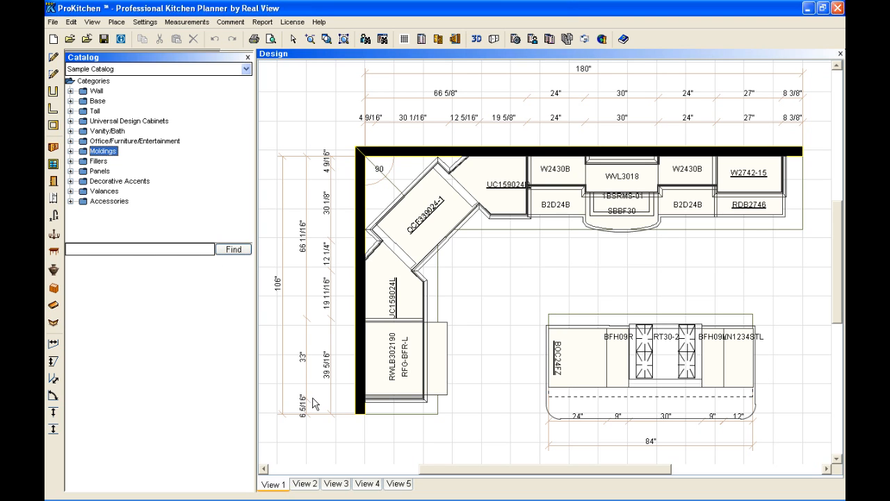
Look through the subcategories of Decorative Accents and Valances in the catalog
click(70, 181)
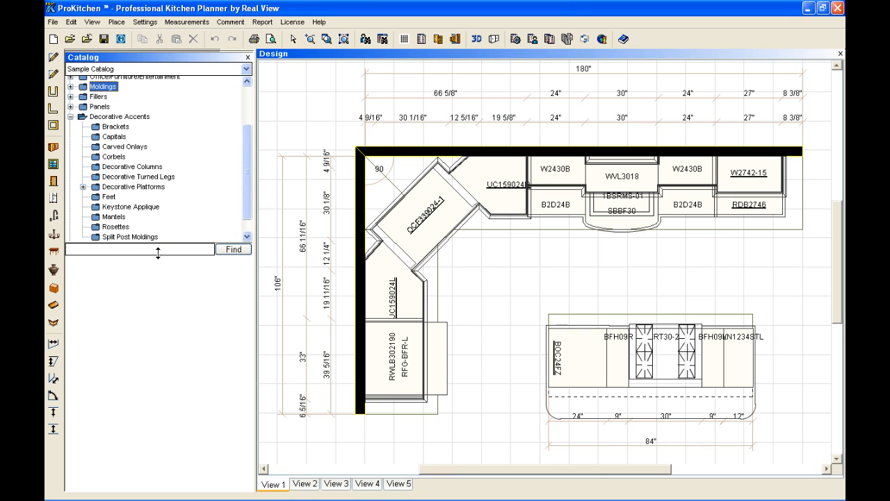
drag(157, 291, 158, 295)
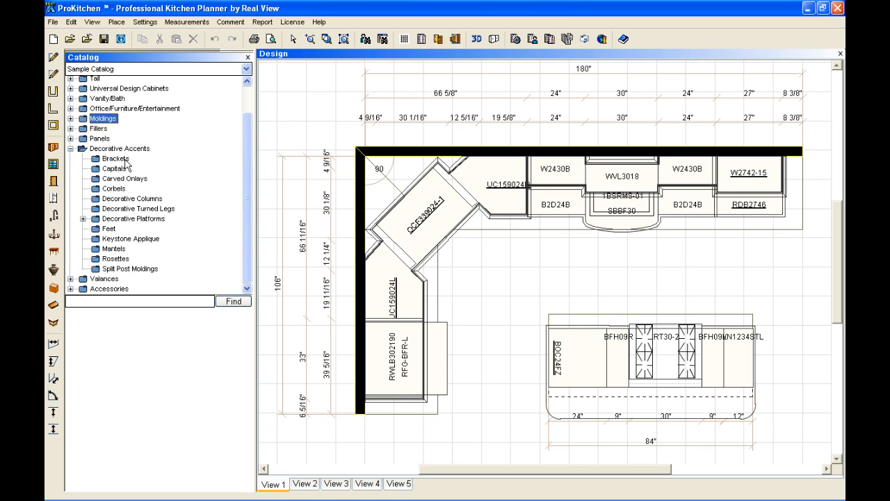
click(70, 148)
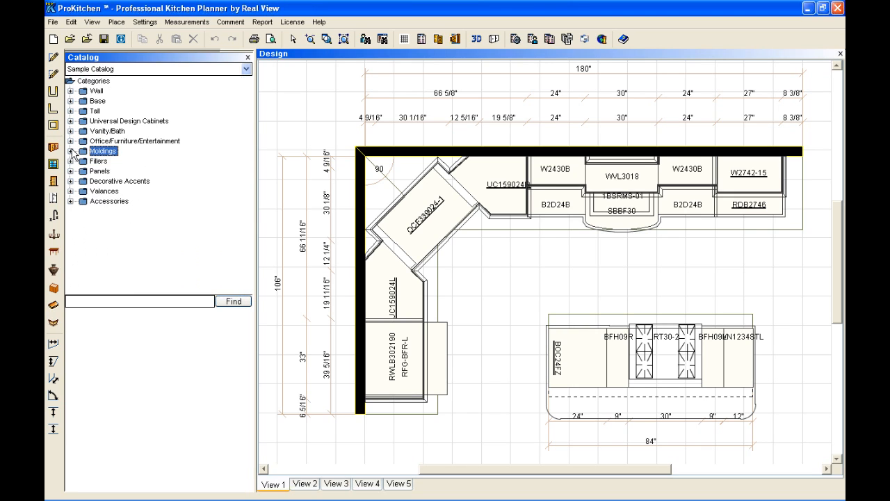
click(70, 191)
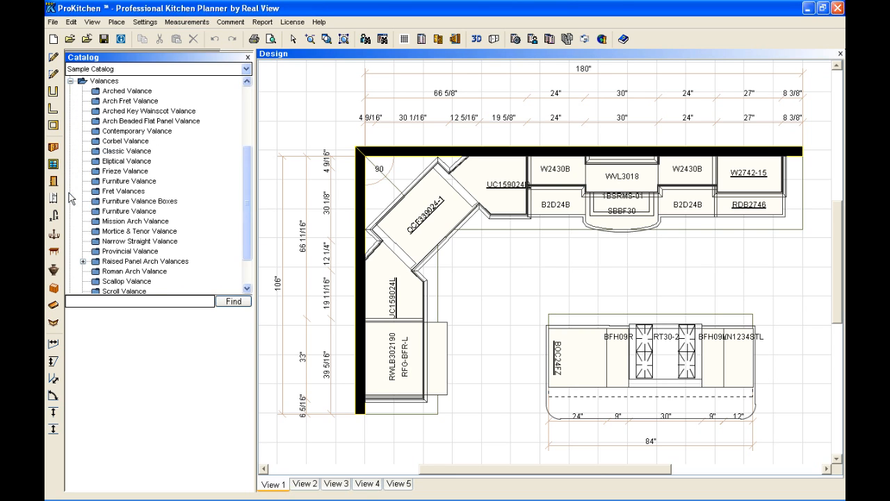
scroll(249, 223, down, 2)
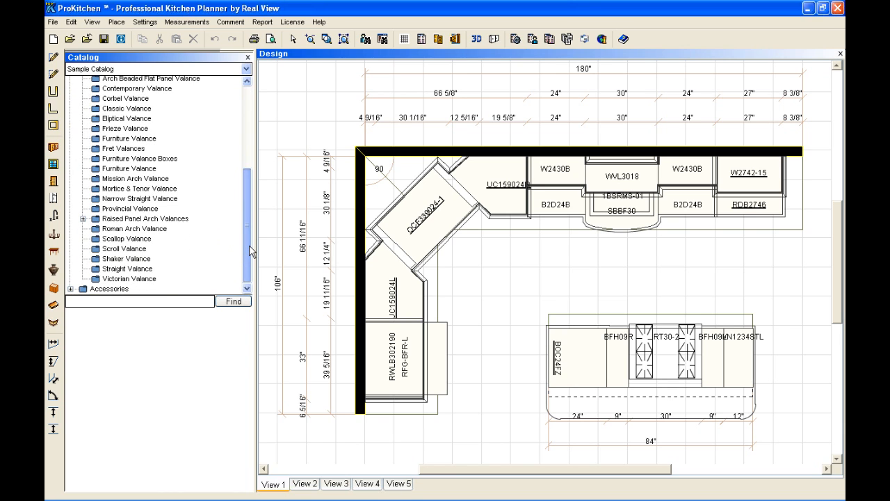
drag(250, 240, 252, 191)
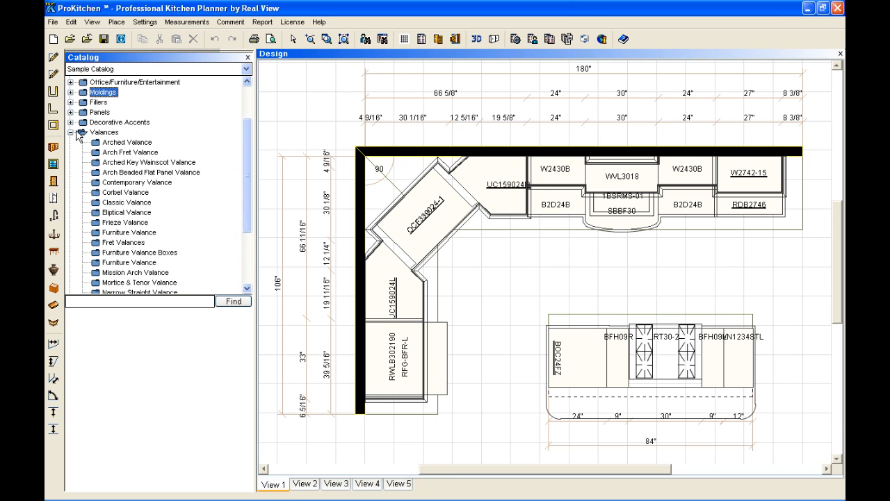
click(71, 133)
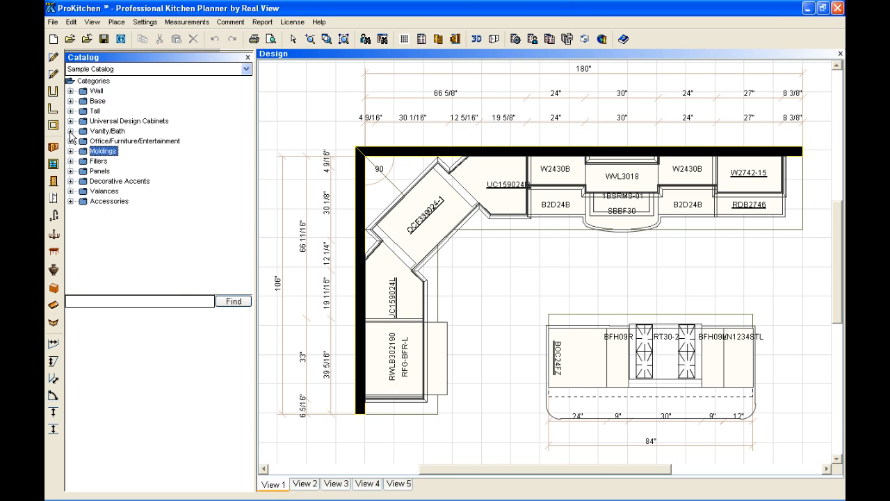
Look through the catalog's Accessories category, including the Wall Accessories and Base Accessories groups
click(70, 201)
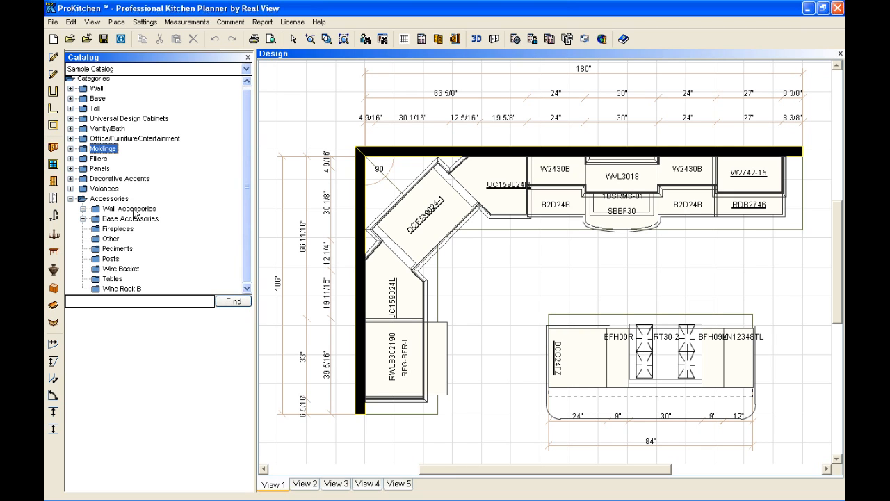
click(83, 209)
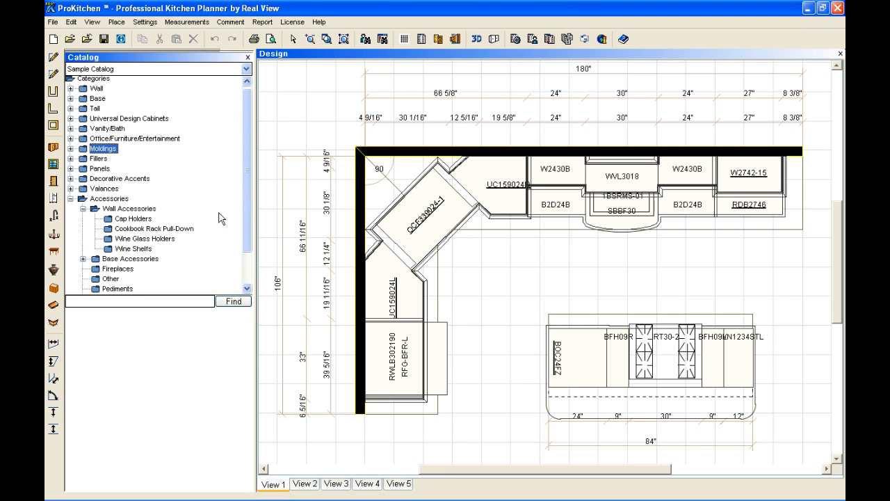
click(83, 208)
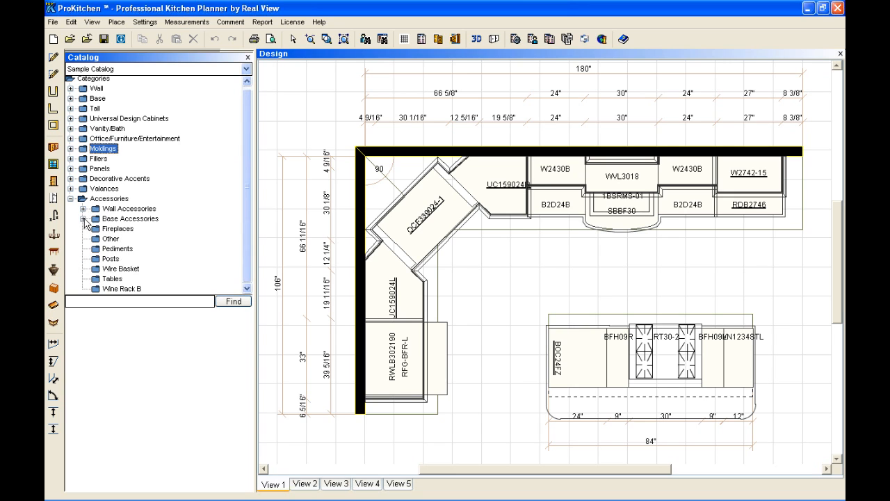
click(83, 218)
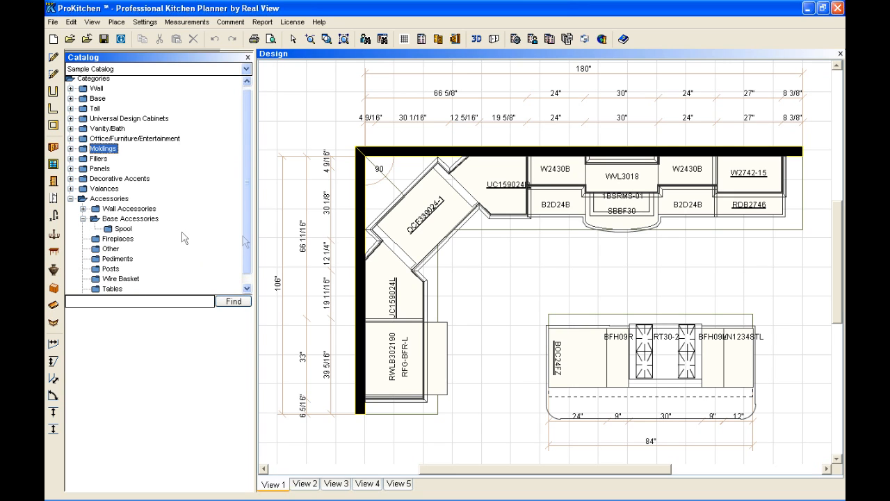
click(82, 218)
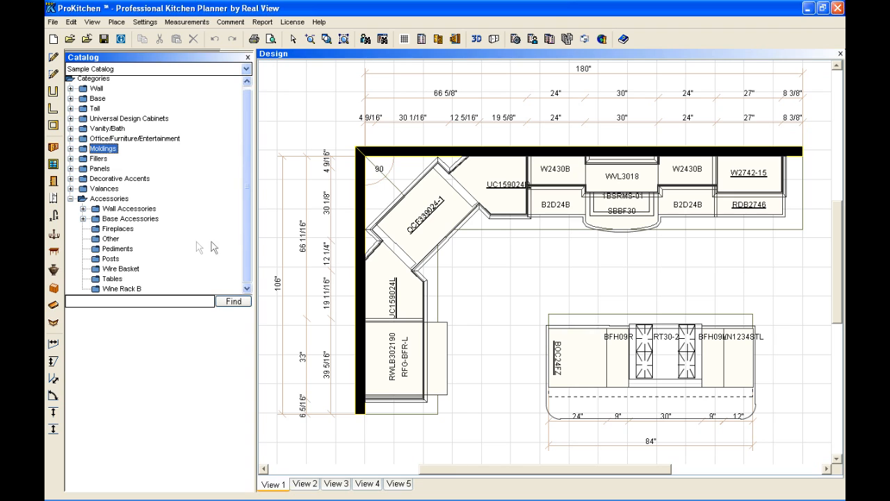
click(70, 199)
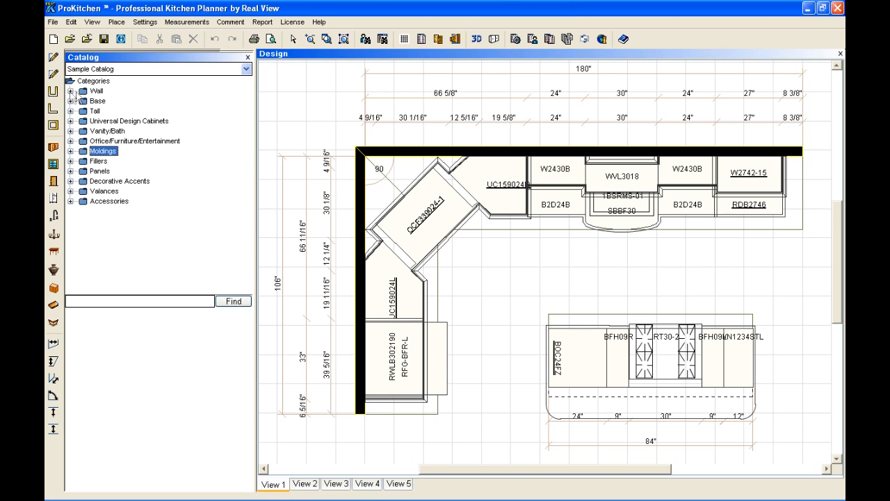
Place a W2430L standard wall cabinet, 12" deep and 30" high, in the open floor area between the corner cabinets and the island
click(70, 91)
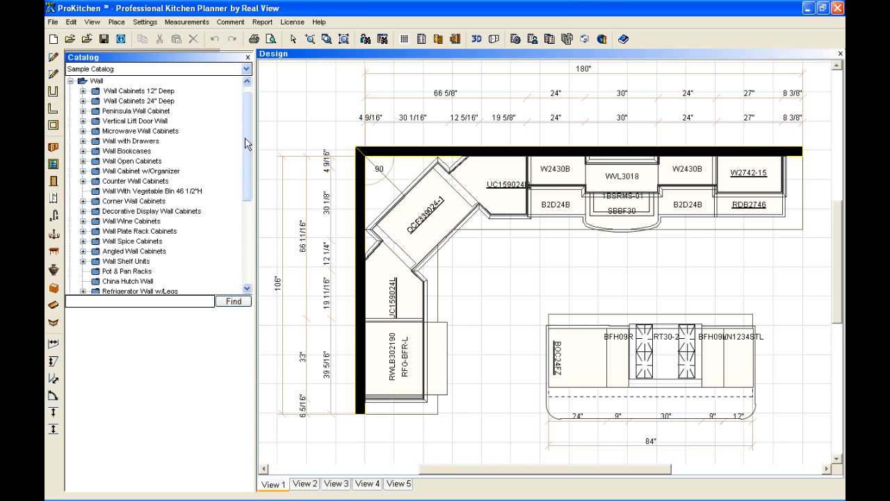
click(83, 91)
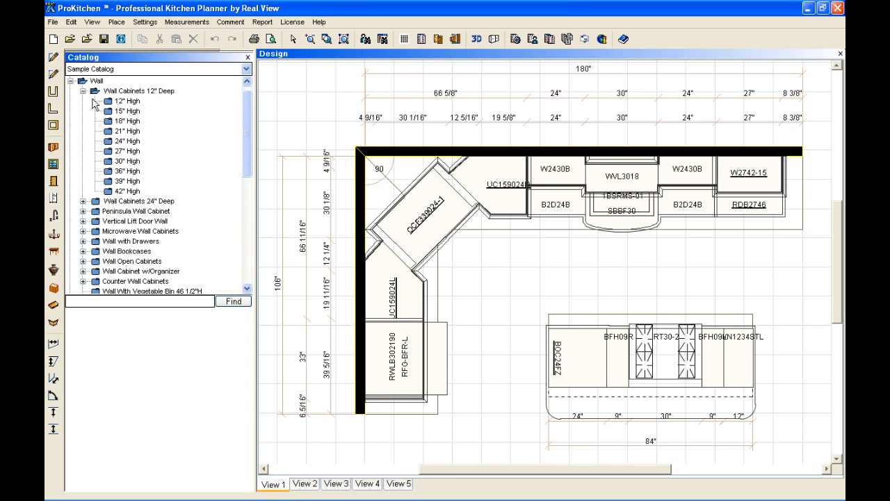
click(111, 162)
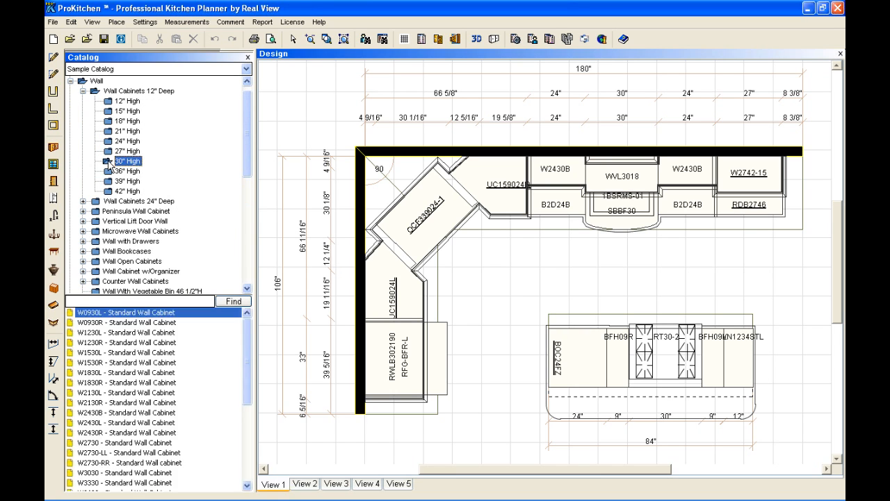
click(89, 422)
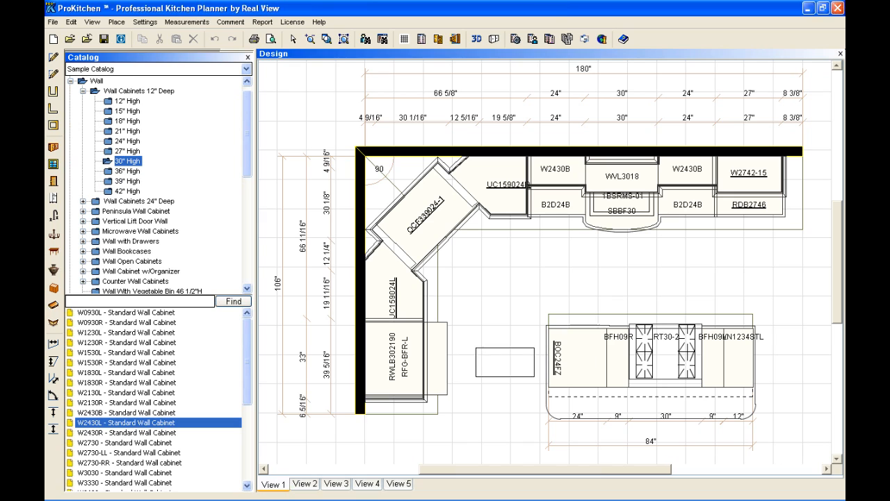
click(509, 293)
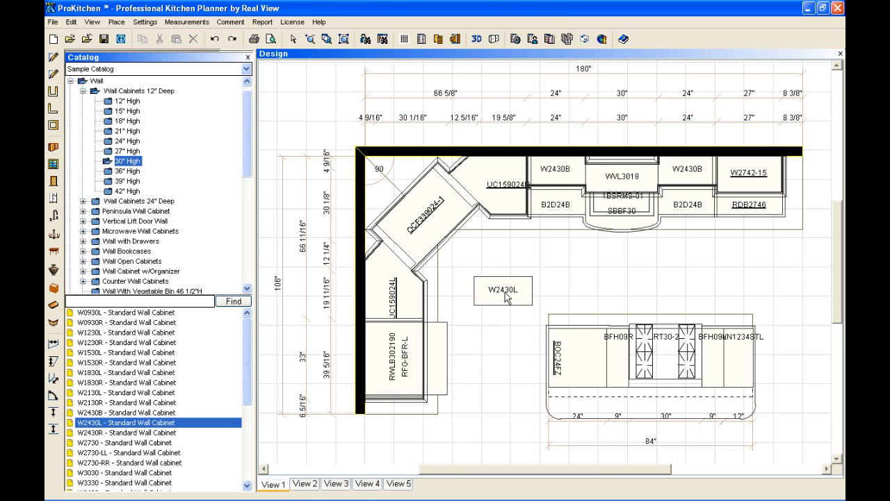
Open the attributes of the placed W2430L cabinet and set its depth to 13"
right_click(504, 292)
mouse_move(527, 310)
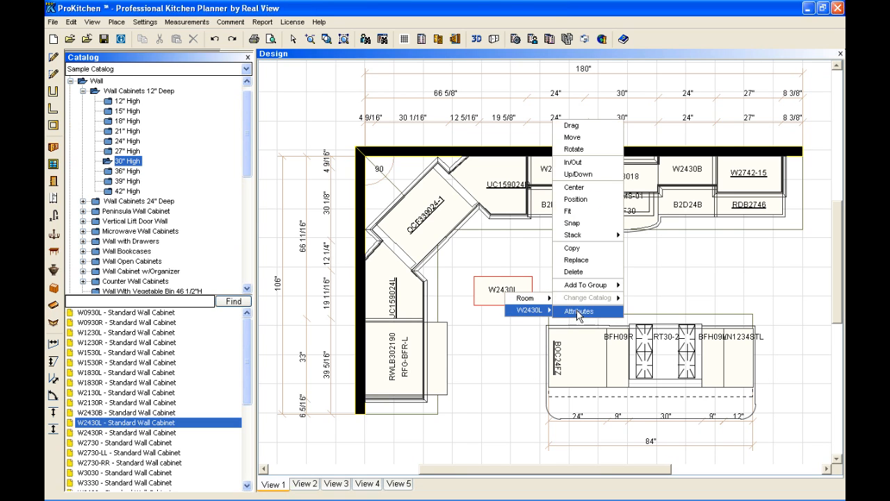
click(579, 312)
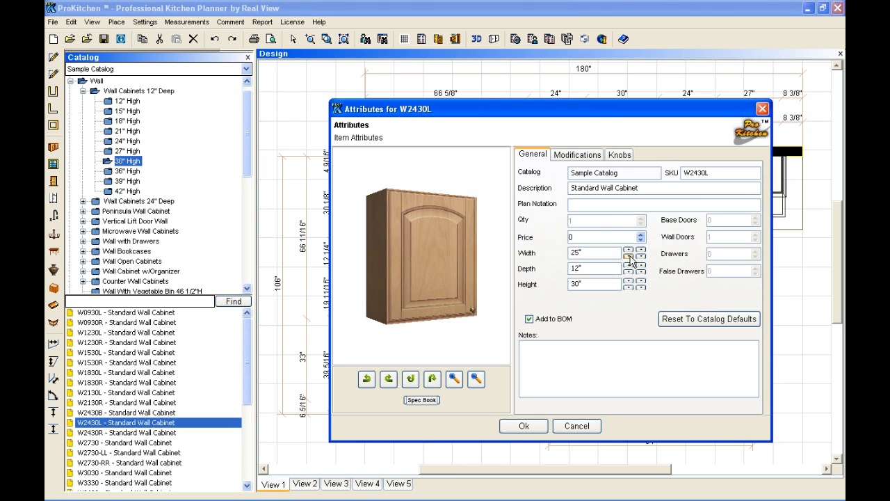
click(628, 266)
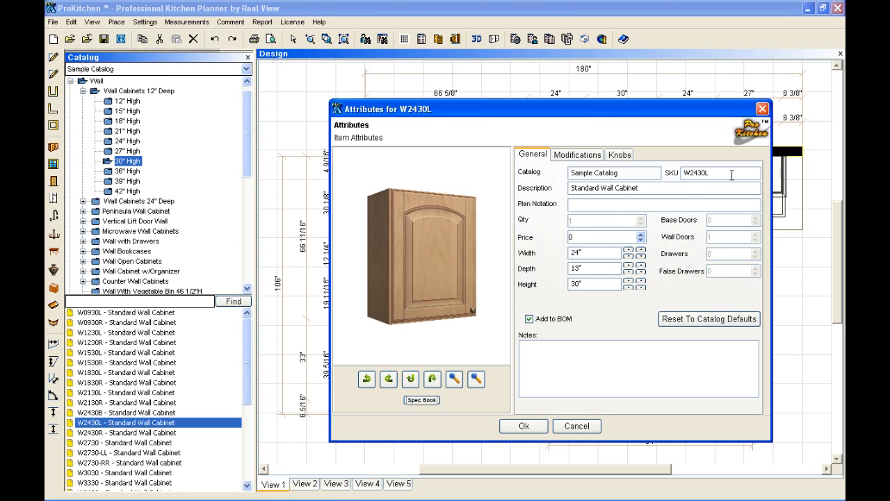
Go through the cabinet's SKU, plan notation and price, and switch its inclusion in the BOM off and on again
key(BackSpace)
click(600, 204)
click(578, 237)
click(535, 322)
click(535, 322)
Open the W2430L cabinet's modifications and look through the Size Changing group
click(589, 156)
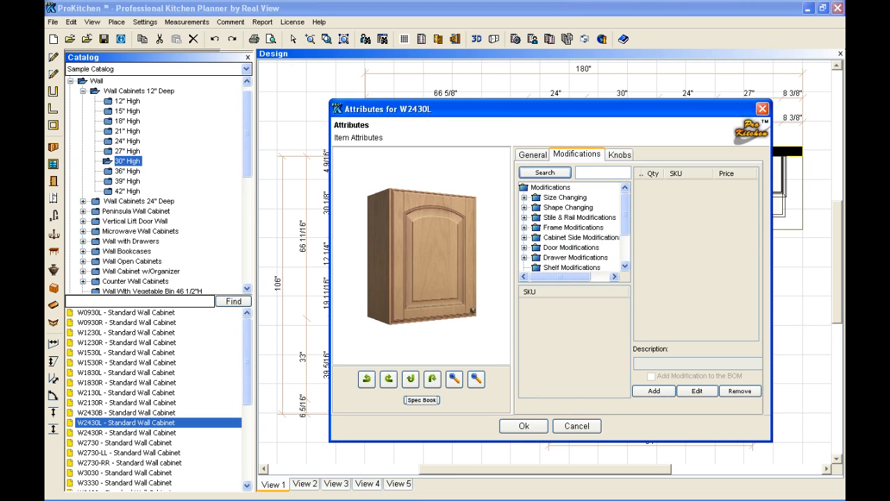
click(525, 198)
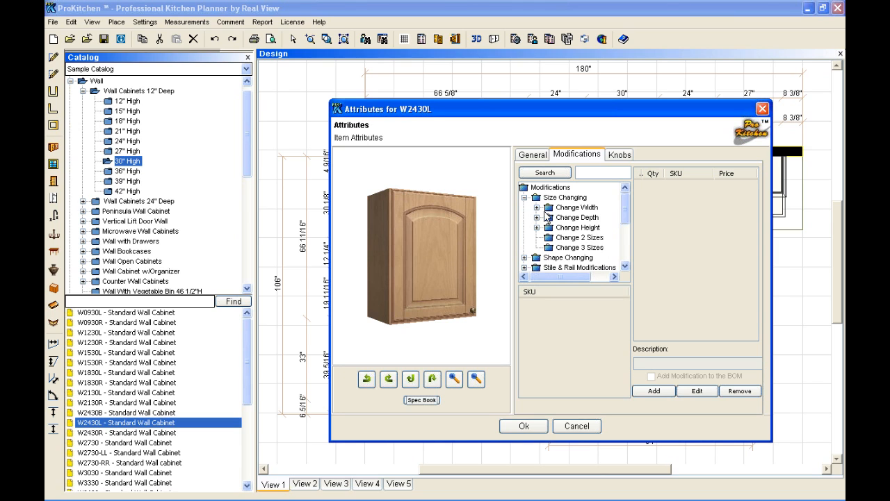
click(525, 198)
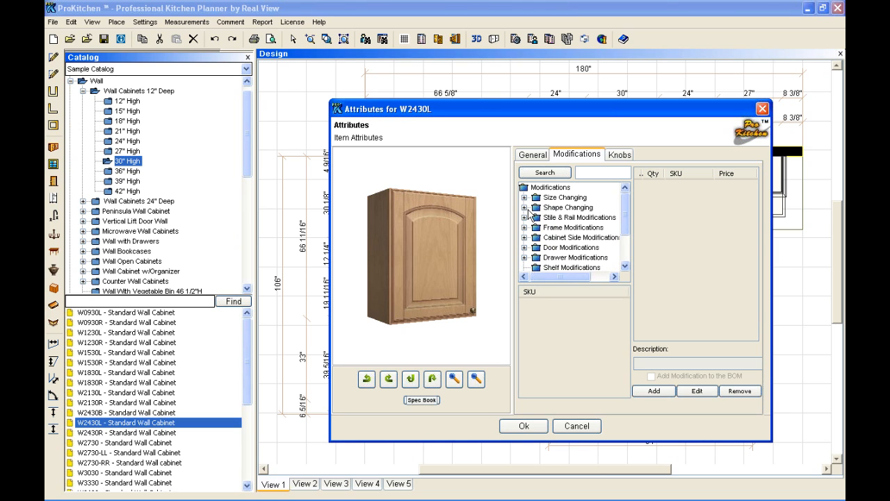
Preview the AFE-R Angled Front and AESB-L Resize Back options among the Shape Changing modifications
click(525, 208)
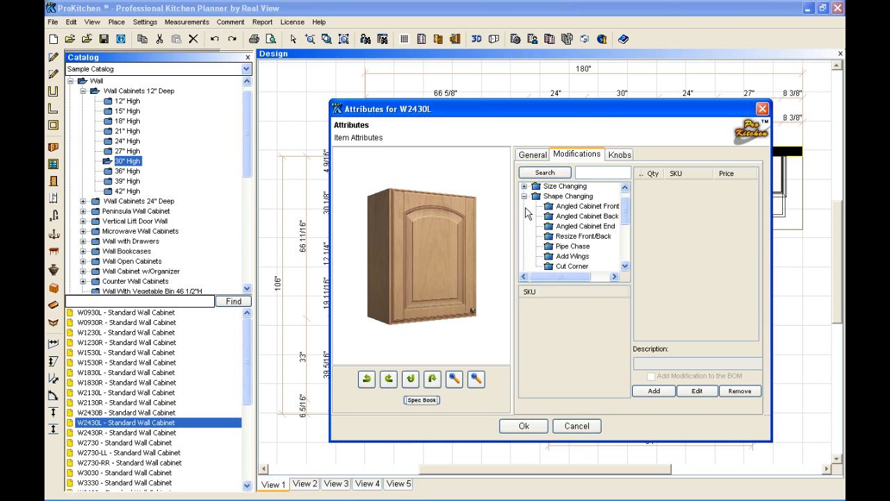
click(587, 207)
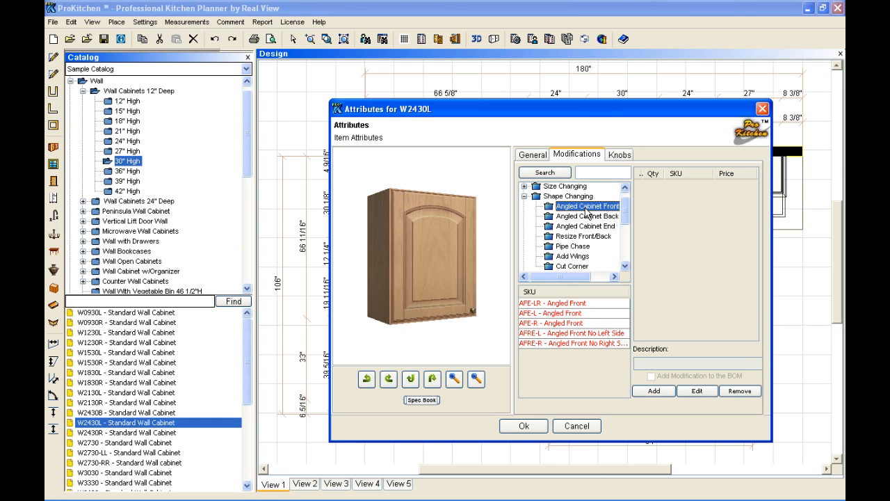
click(566, 325)
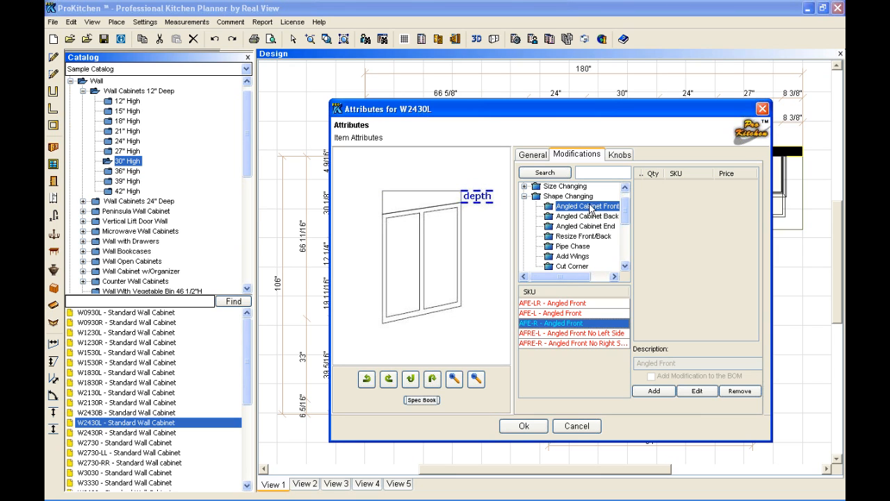
click(575, 237)
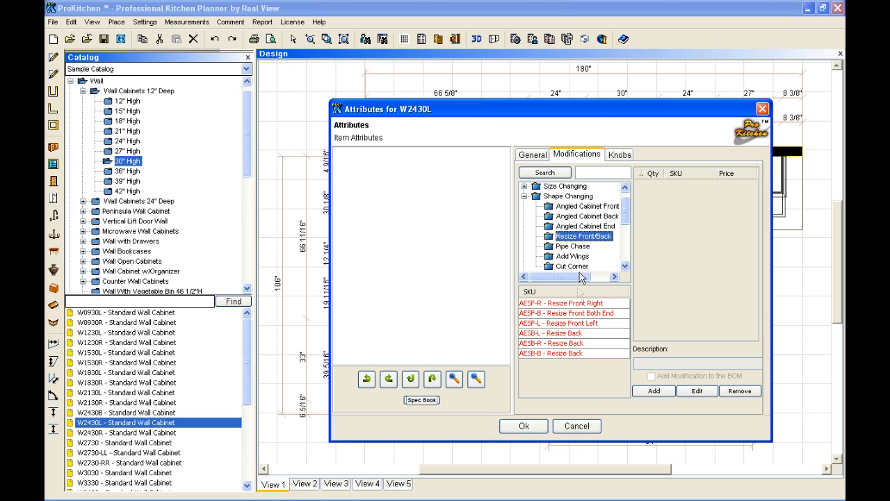
click(570, 334)
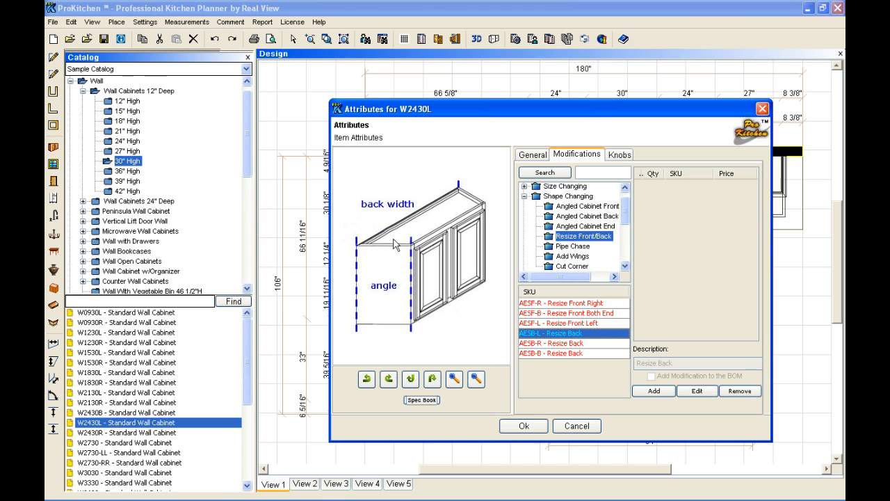
Preview the PC-L and PC pipe chase modifications and the WING-R right wing modification
click(571, 248)
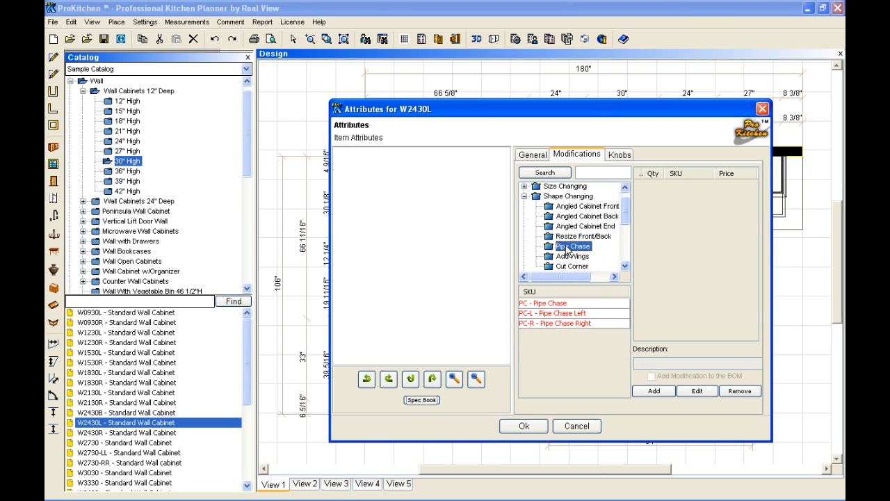
click(557, 314)
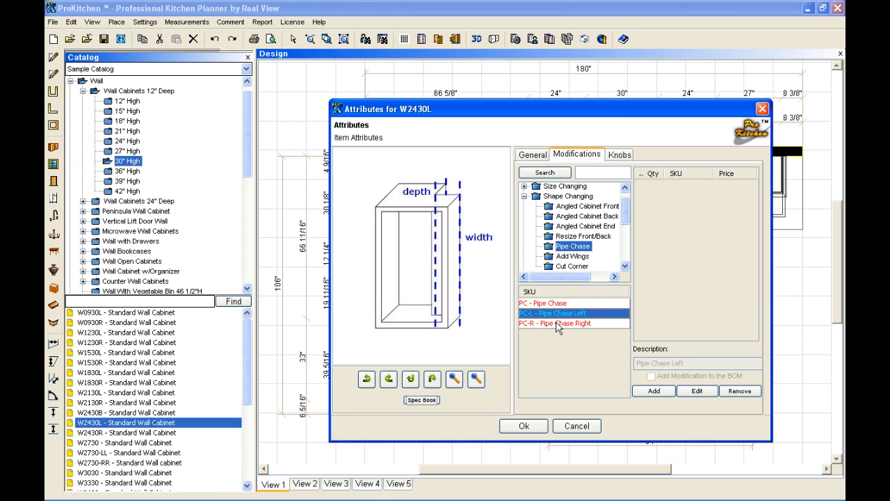
click(554, 306)
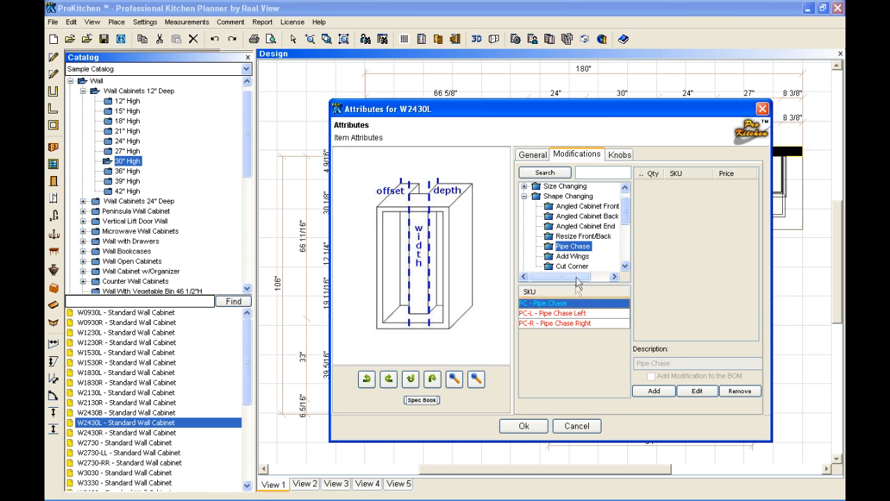
click(564, 261)
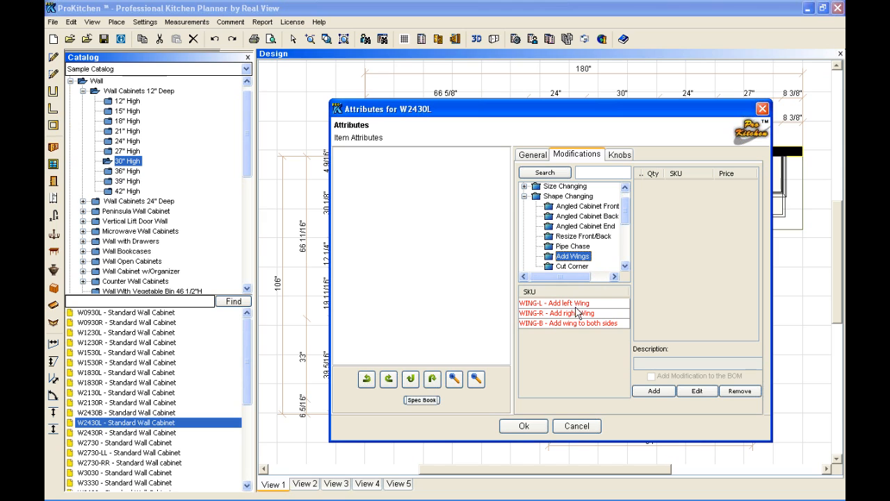
click(575, 314)
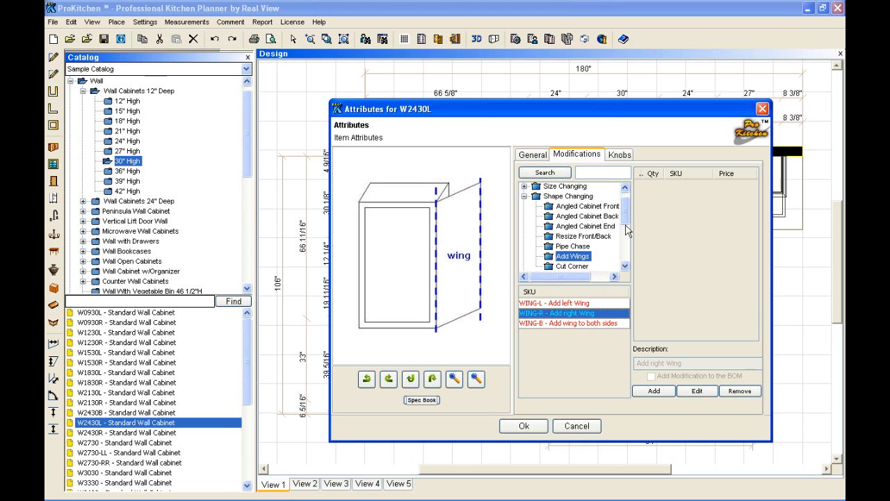
Look at the CCF-L and CCF-R cut corner modifications, and collapse the Shape Changing group
drag(626, 220, 626, 233)
click(568, 227)
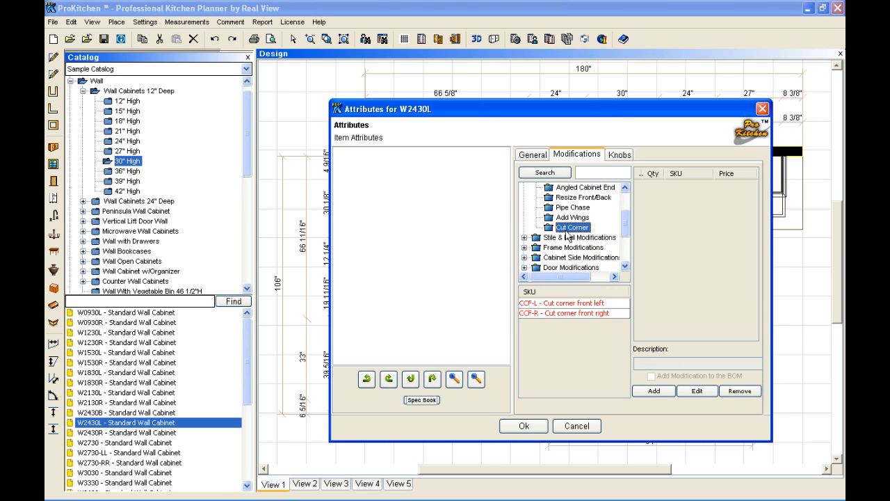
click(560, 304)
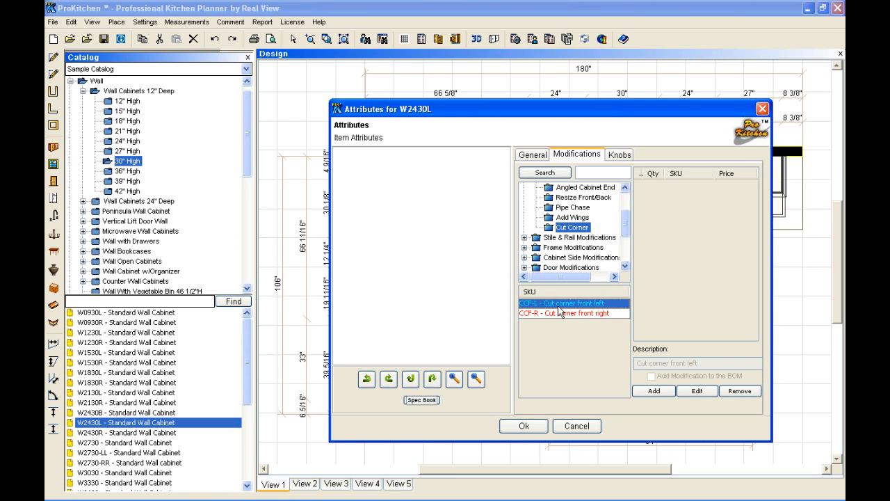
click(568, 313)
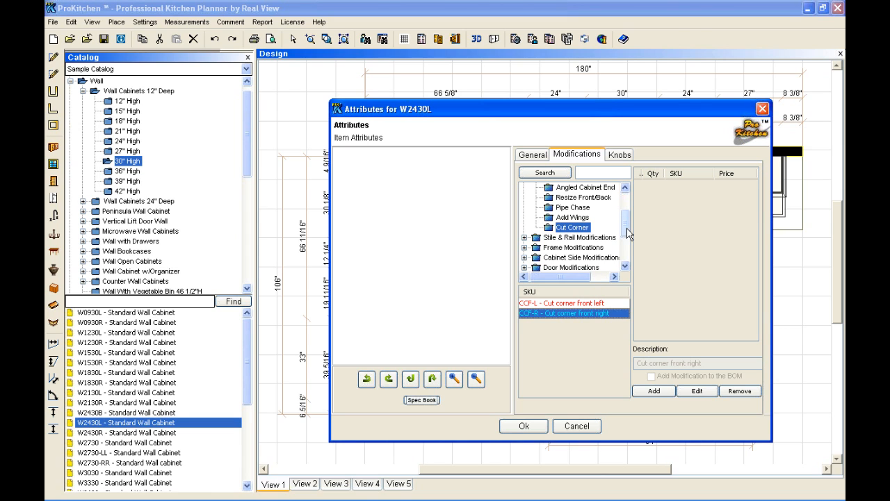
drag(626, 228, 627, 240)
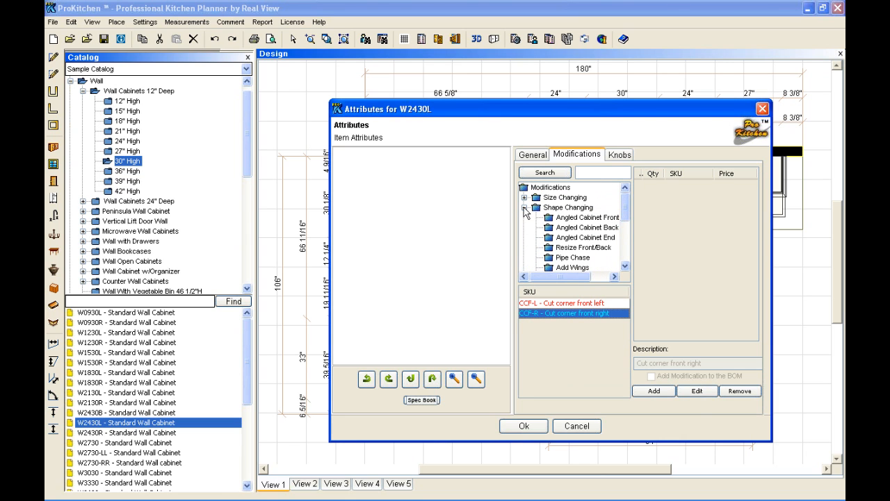
click(524, 207)
Preview the ESF3-B 3" fluted extended stiles for both sides among the Stile & Rail Modifications
click(524, 218)
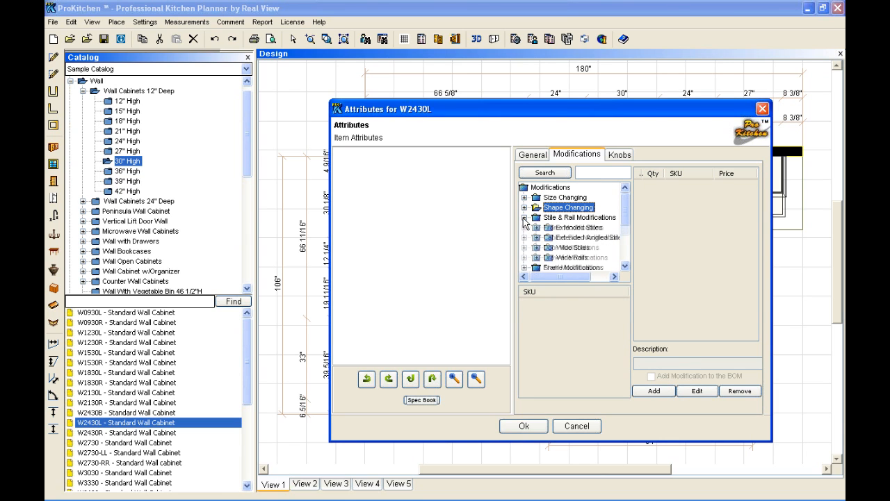
click(537, 228)
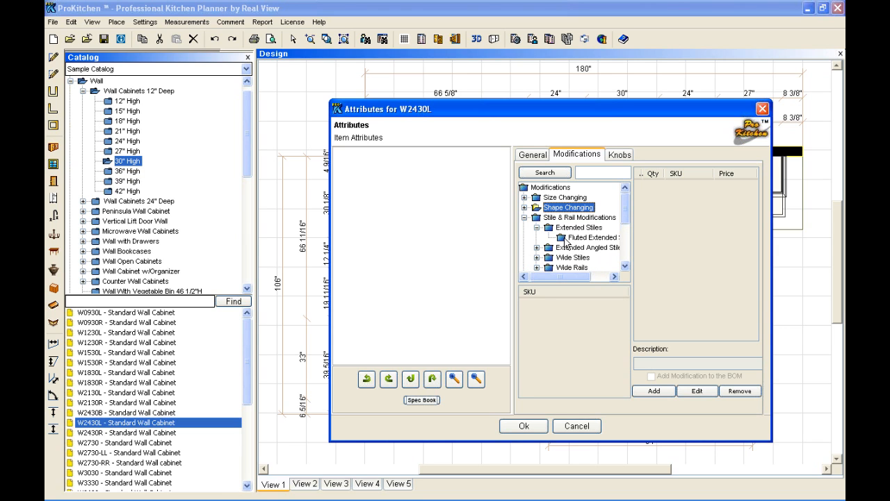
click(565, 239)
click(573, 324)
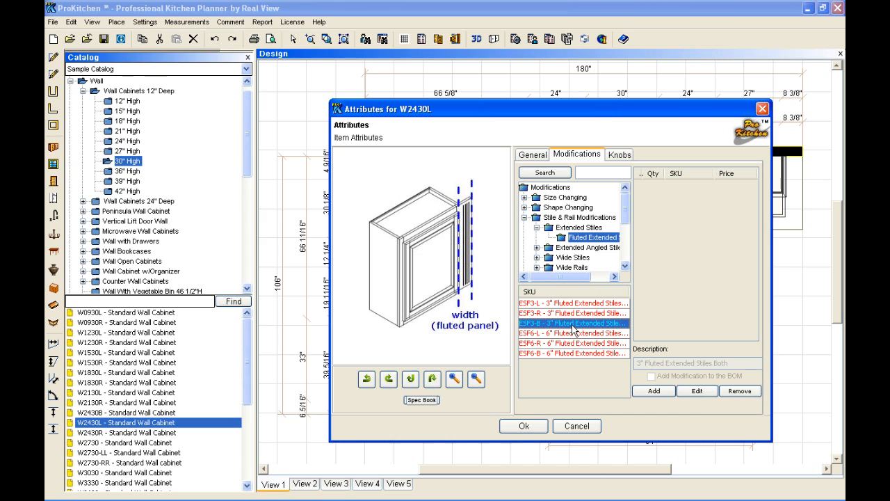
click(538, 228)
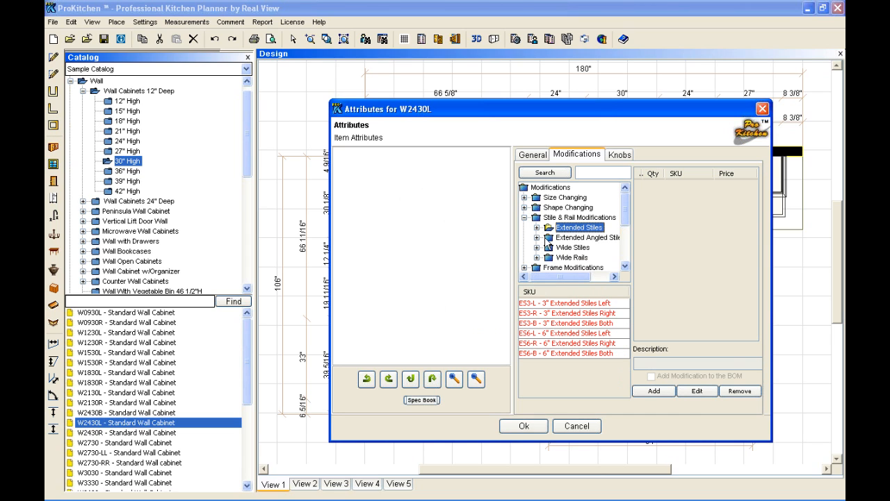
Preview the EASF3-B 3" fluted extended angled stiles and check the plain Extended Stiles options again
click(537, 237)
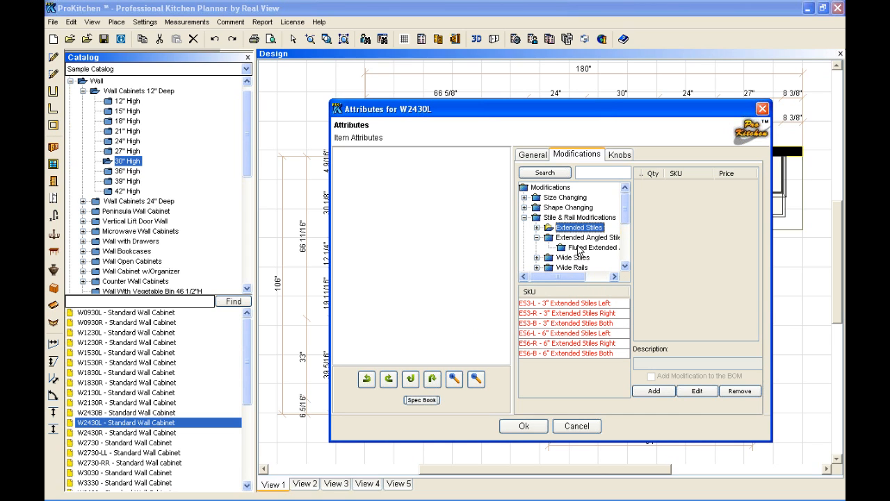
click(577, 247)
click(573, 324)
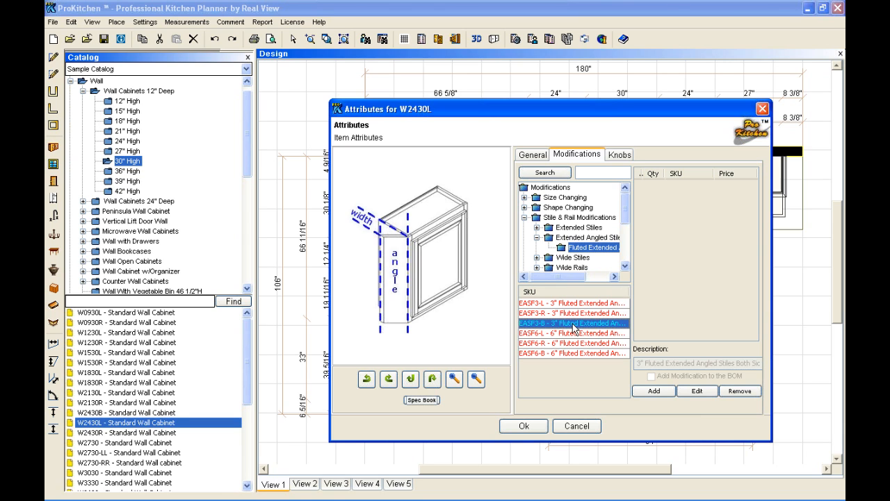
click(537, 237)
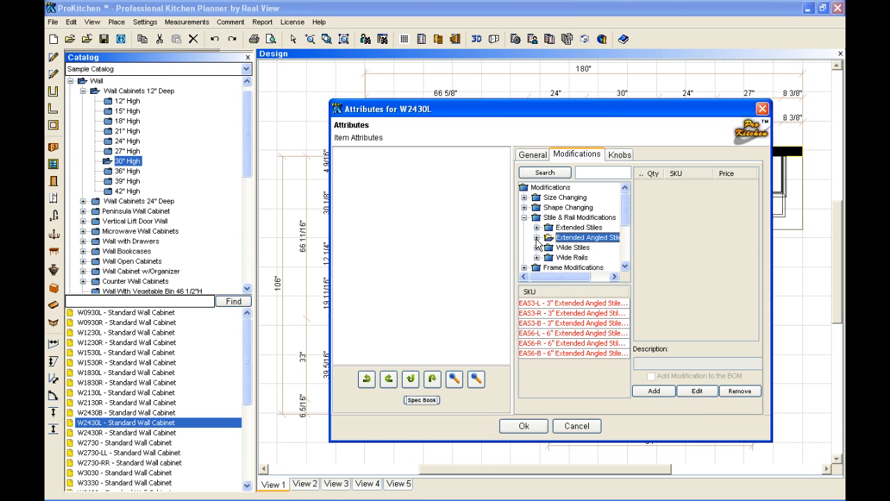
double_click(572, 228)
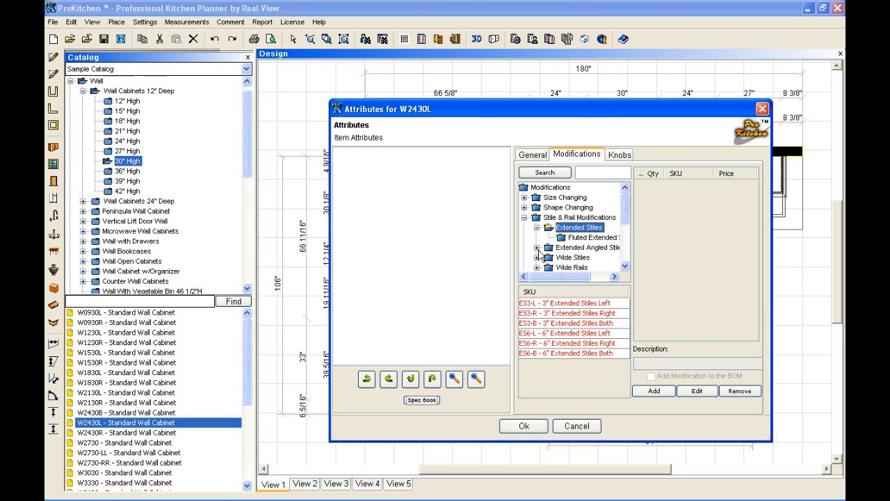
click(536, 227)
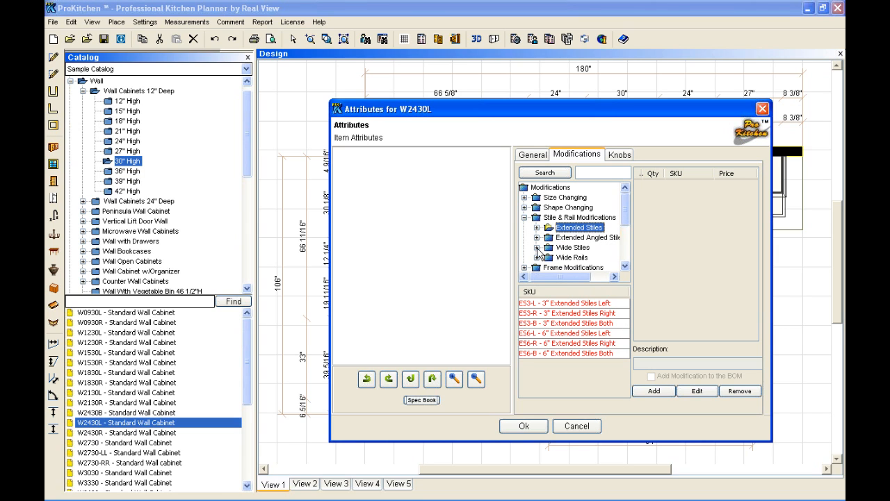
Preview the WSIW6-L 6" left and WSIW3-B 3" both-sides wide stiles in the Wide Stiles group
click(536, 249)
click(592, 257)
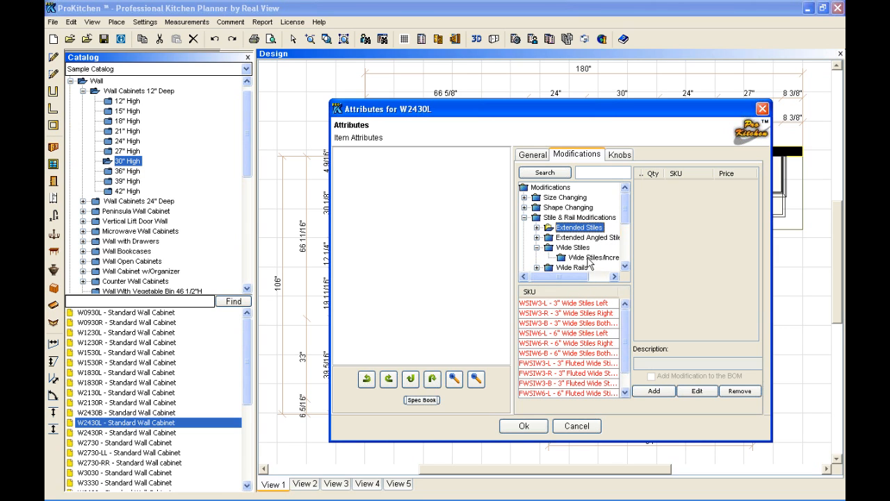
click(567, 333)
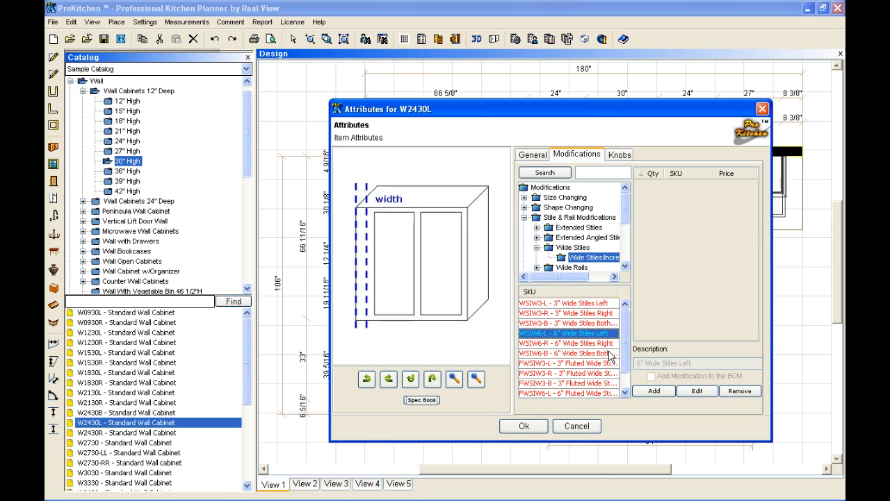
click(591, 323)
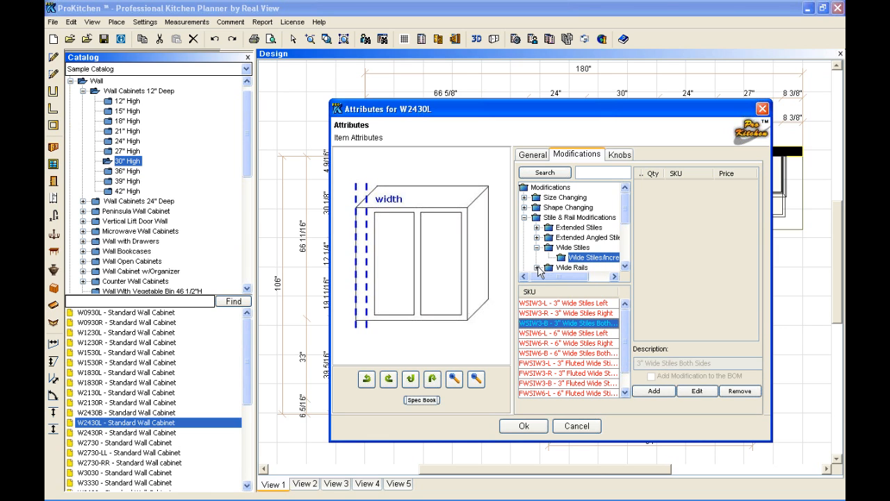
click(536, 247)
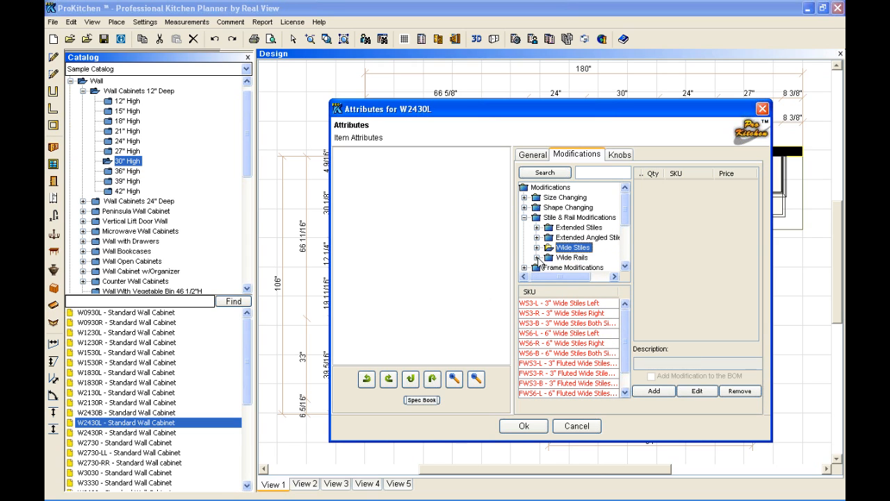
Preview the WRIH3-TB 3" wide top and bottom rails, and collapse the Stile & Rail Modifications group
click(536, 257)
click(585, 266)
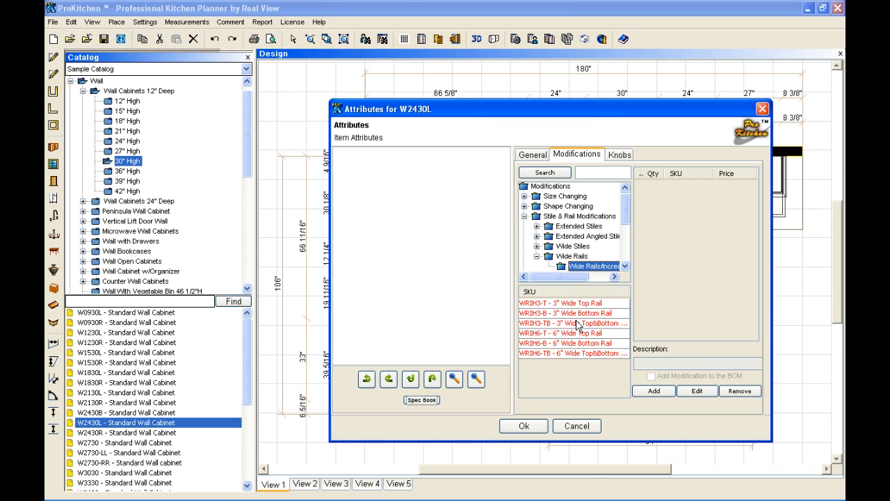
click(577, 324)
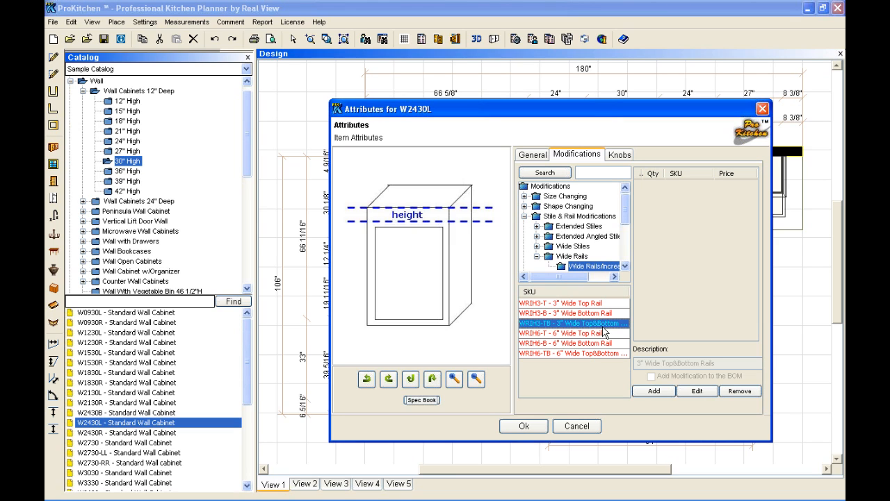
click(536, 256)
click(524, 216)
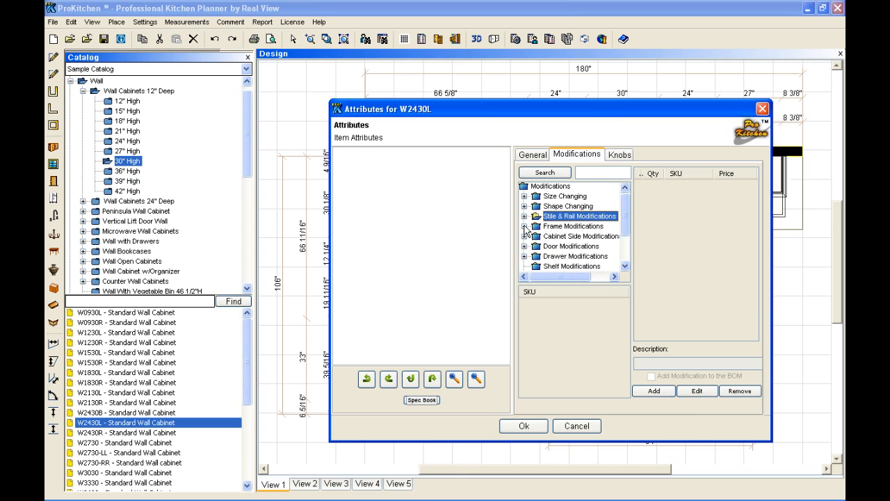
Preview the CCIW3-BB 3" back-both clipped corners in the Frame Modifications, and collapse the Clipped Corners group
click(525, 227)
click(536, 226)
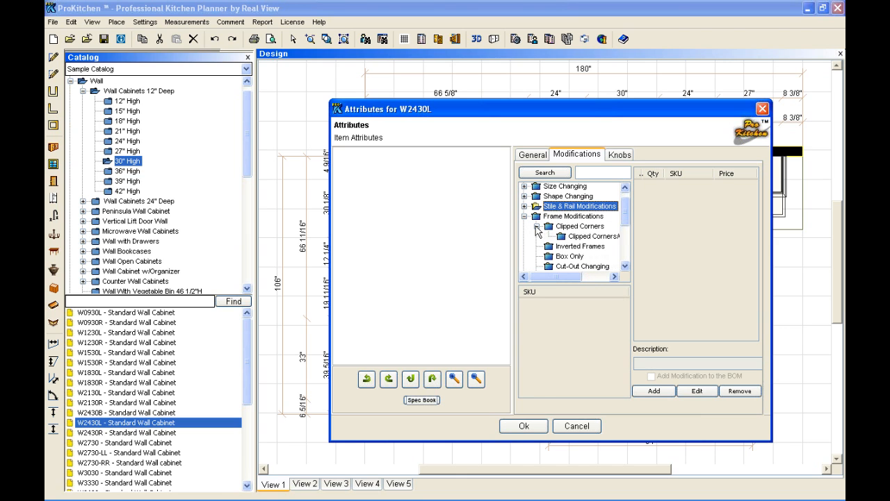
click(588, 237)
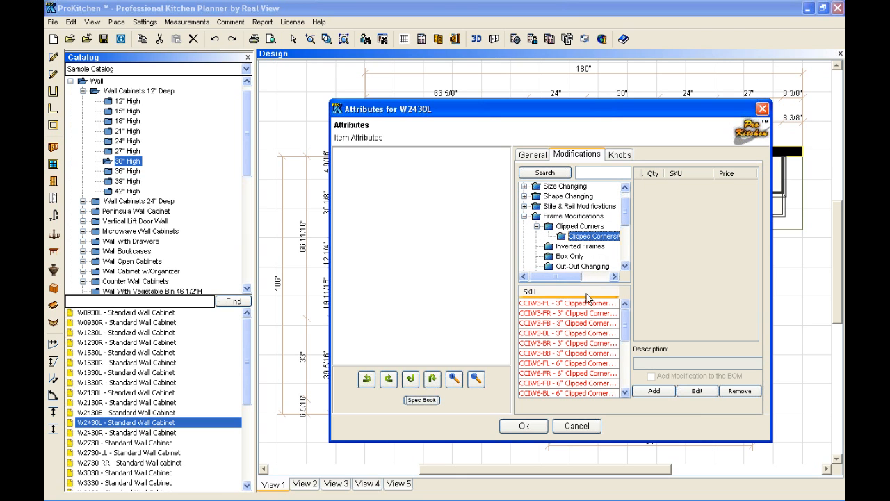
click(575, 354)
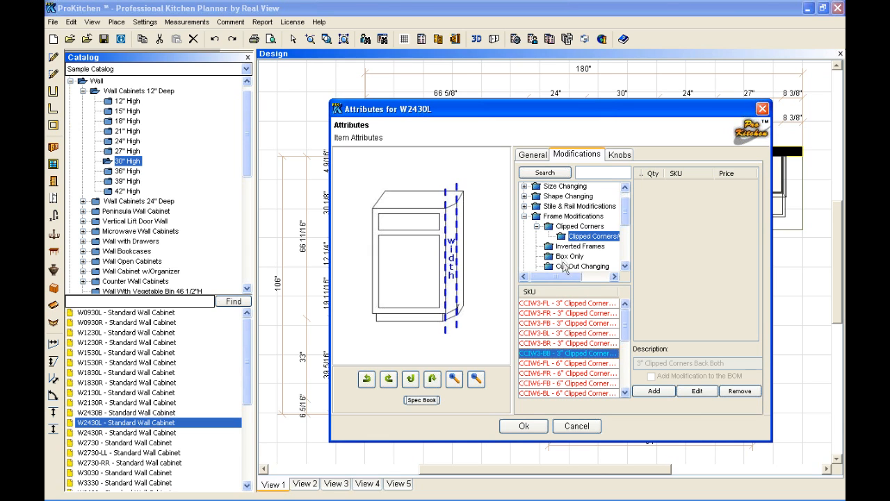
click(537, 226)
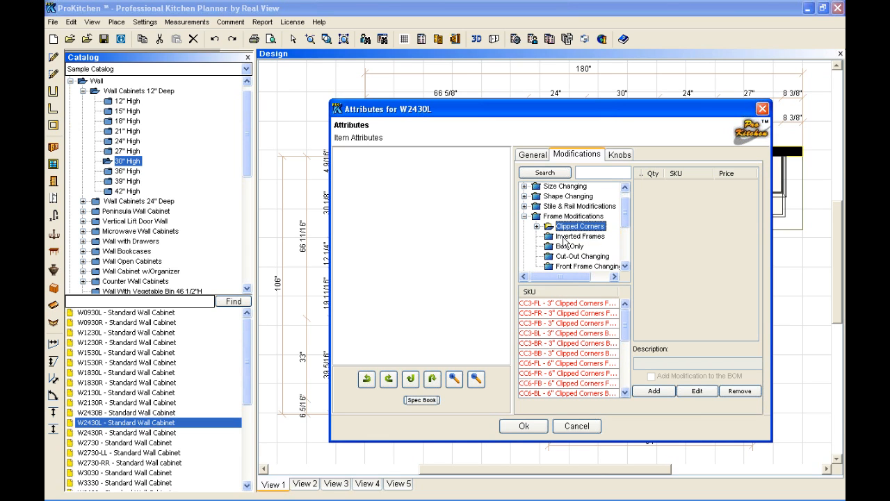
Preview the IF reverse front, BO door-and-drawer removal and CO-E cutout front panel options among the Frame Modifications
click(567, 237)
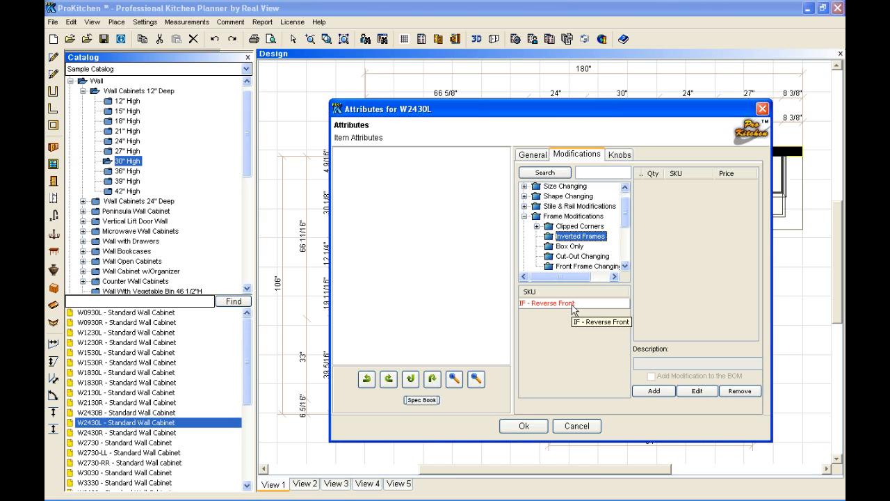
click(571, 305)
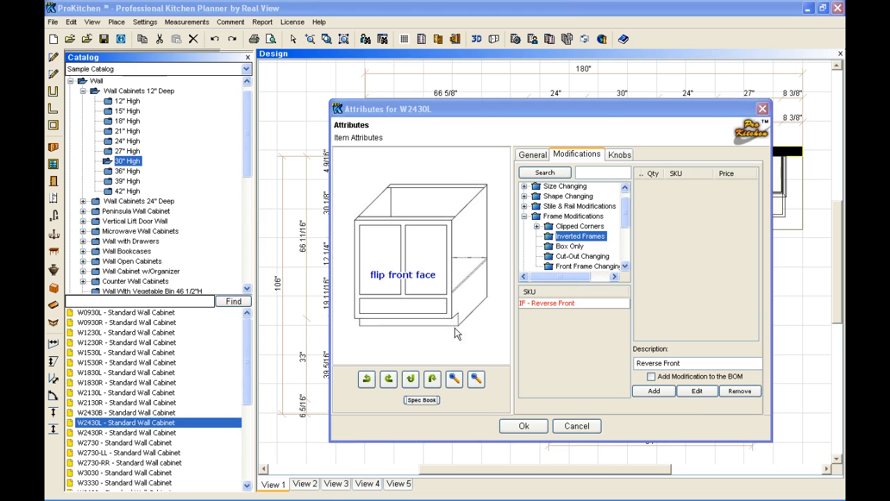
click(553, 247)
click(564, 304)
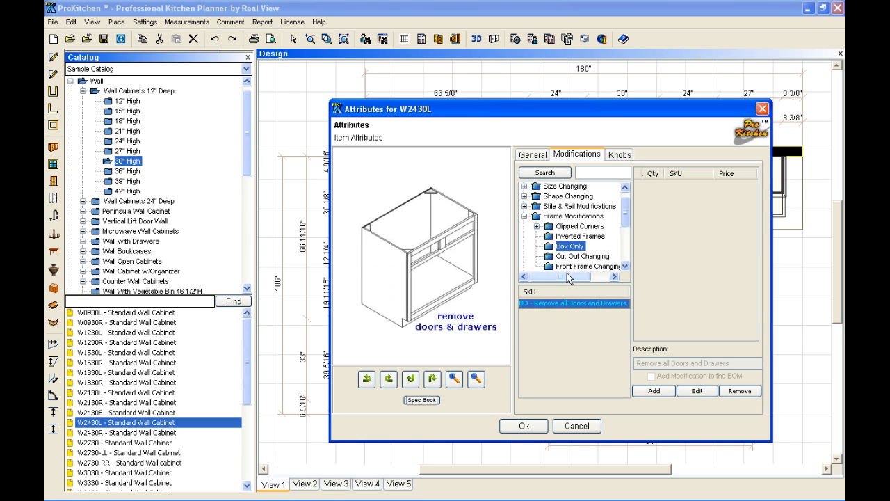
click(570, 256)
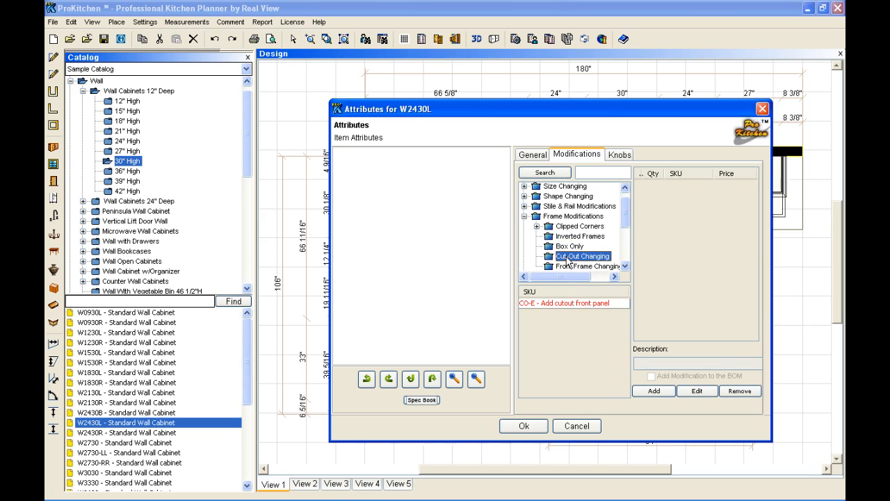
click(578, 303)
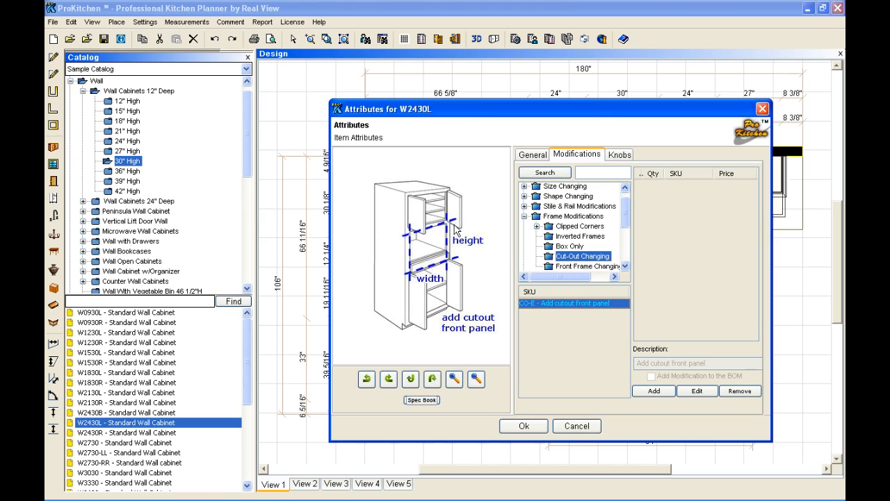
Look through the LAYOUT, LAYOUT SIZE and KNOB POSITION options in Front Frame Changing, and collapse the Frame Modifications group
drag(624, 219, 624, 237)
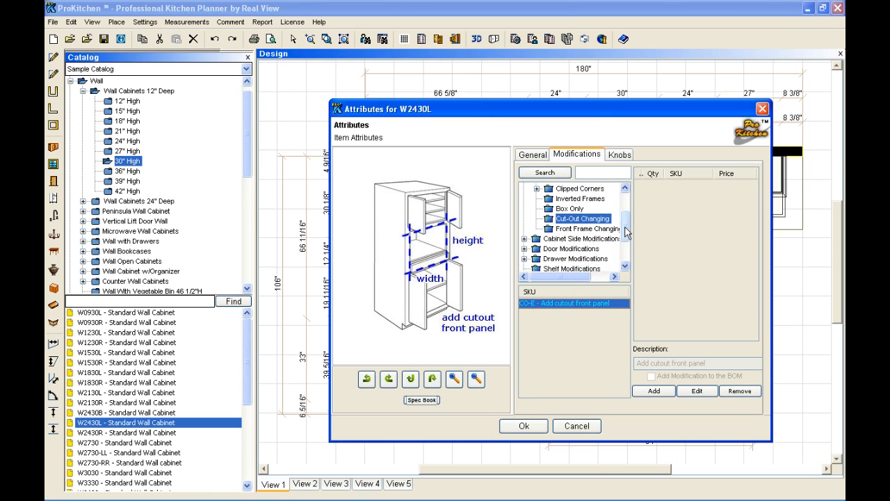
click(584, 229)
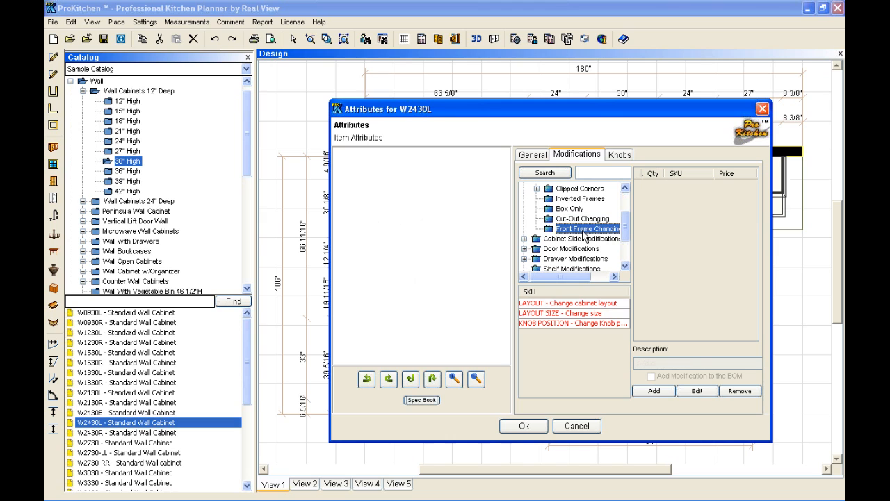
click(576, 304)
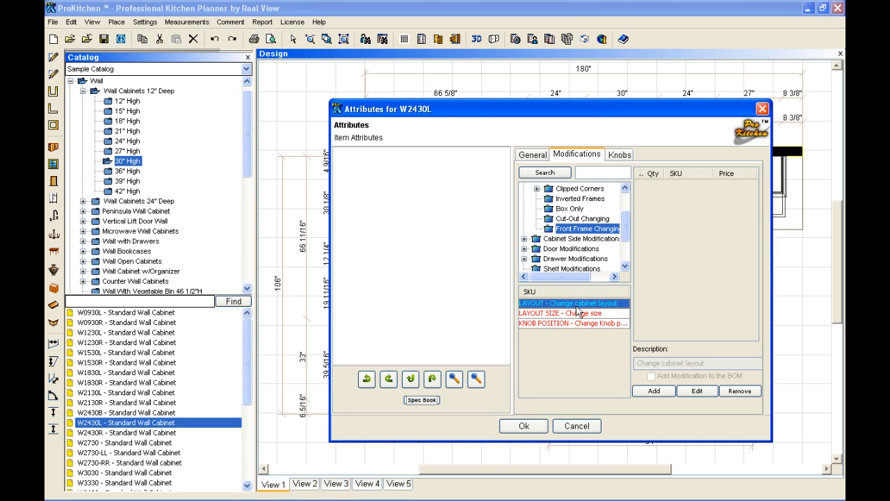
click(602, 313)
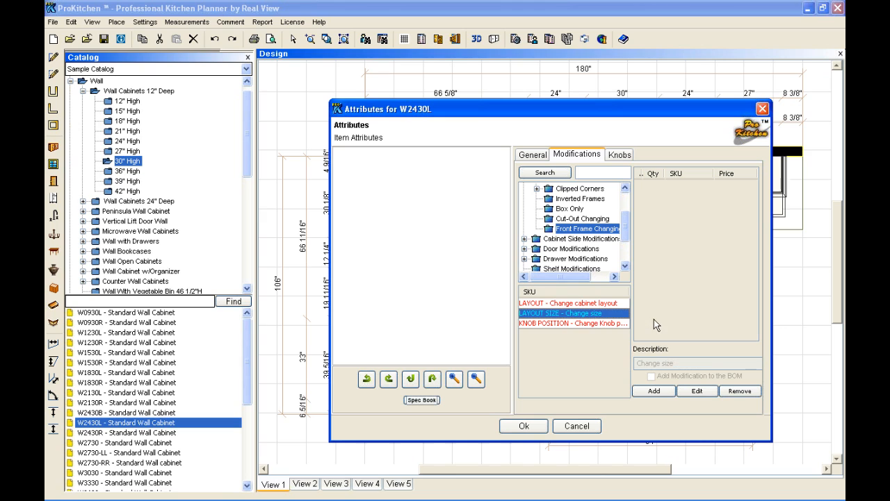
click(626, 324)
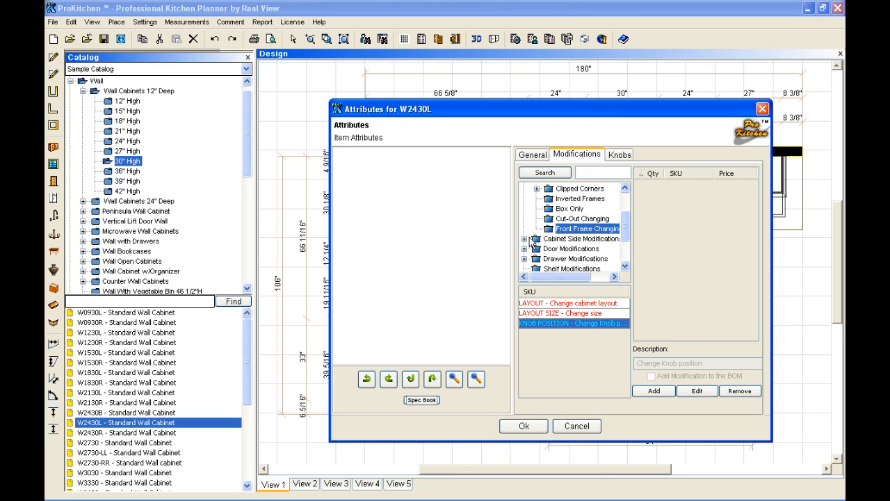
scroll(543, 202, up, 1)
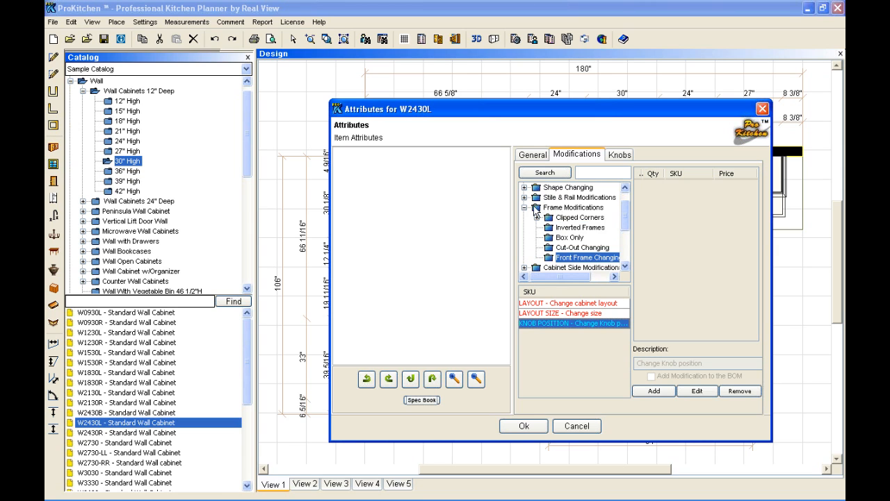
click(524, 208)
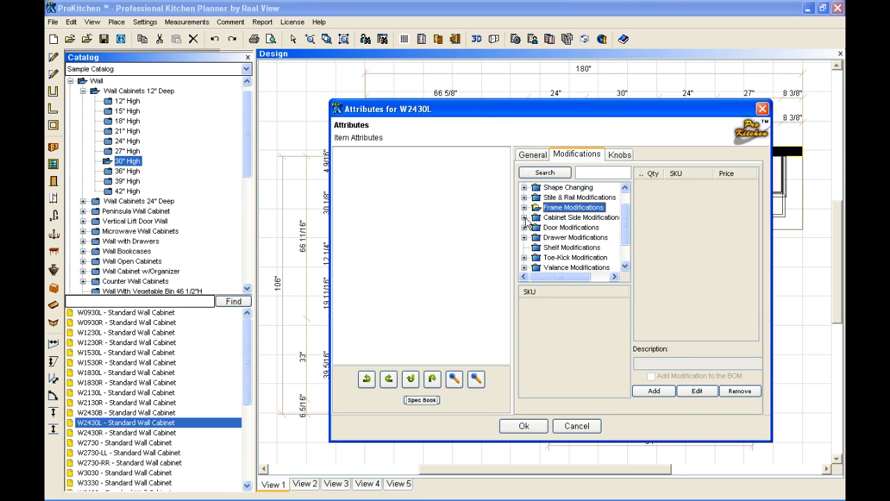
Preview the FDE-L, FDE3T-R and FDE6T-R fixed door options in the End Panel group of the Cabinet Side Modifications
click(524, 218)
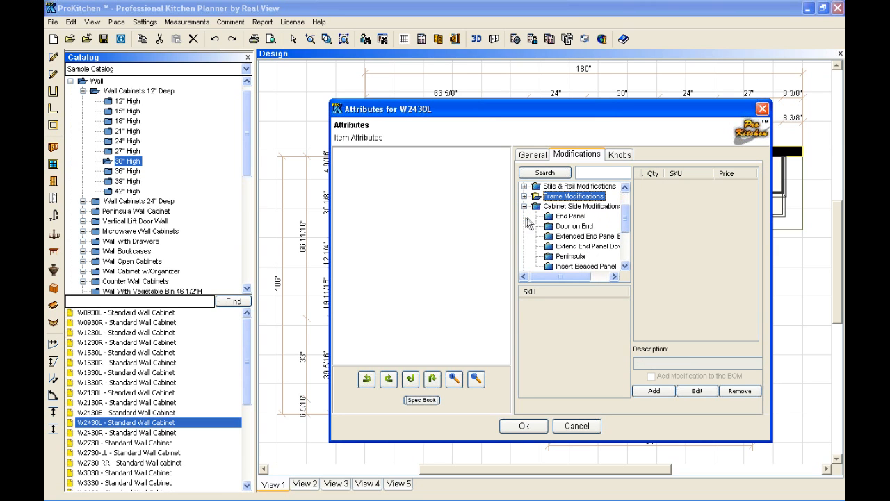
click(572, 219)
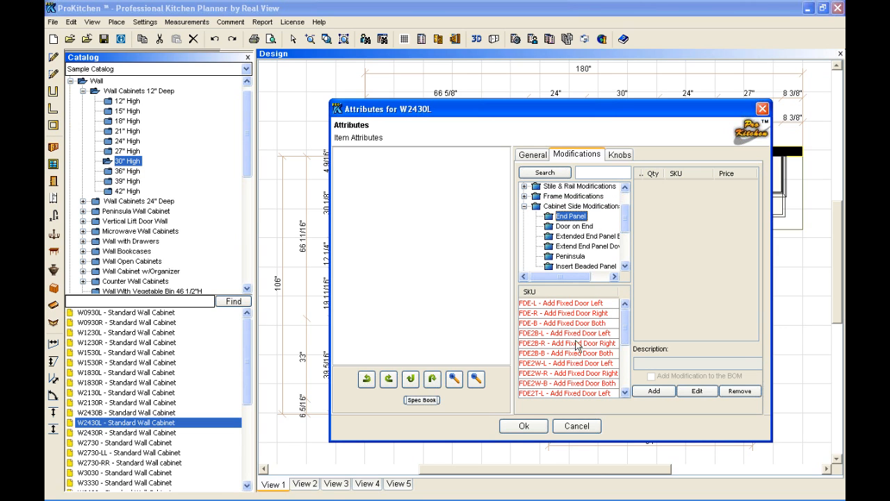
click(576, 304)
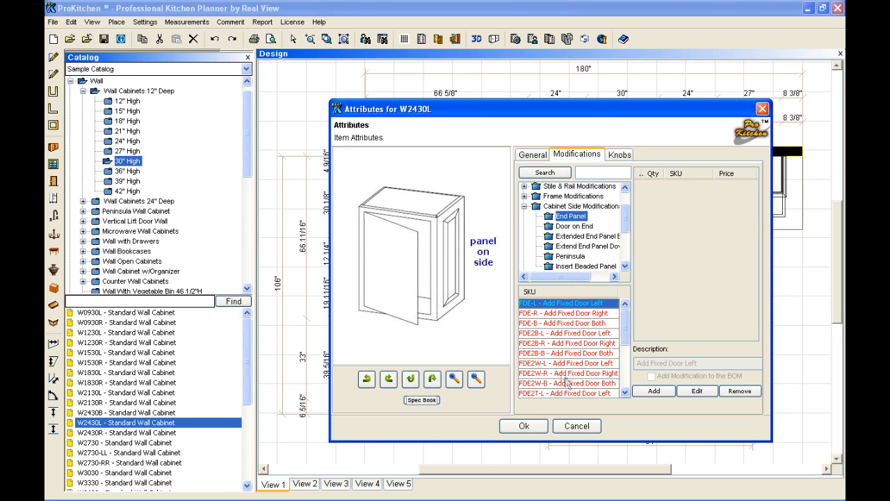
scroll(628, 343, down, 3)
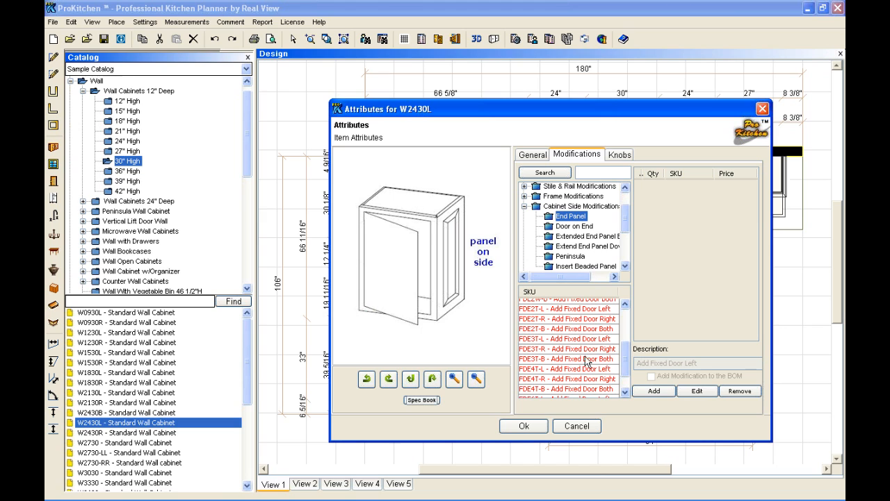
click(573, 349)
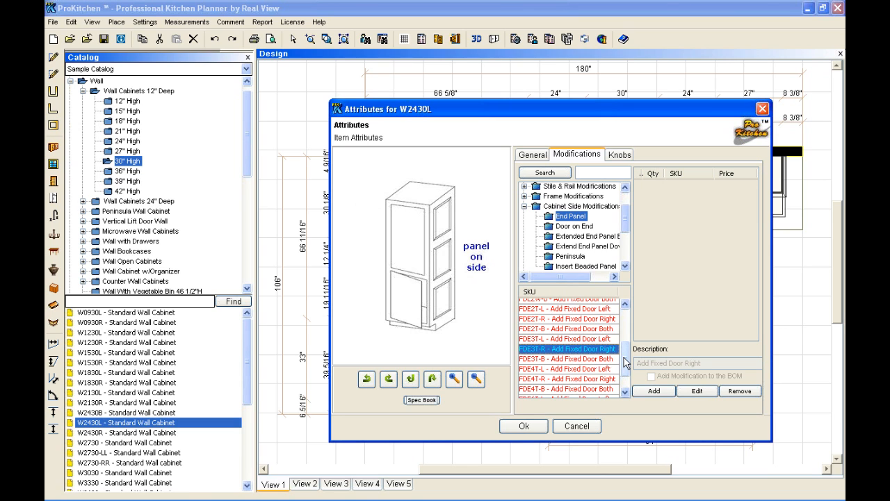
scroll(625, 362, down, 1)
click(584, 381)
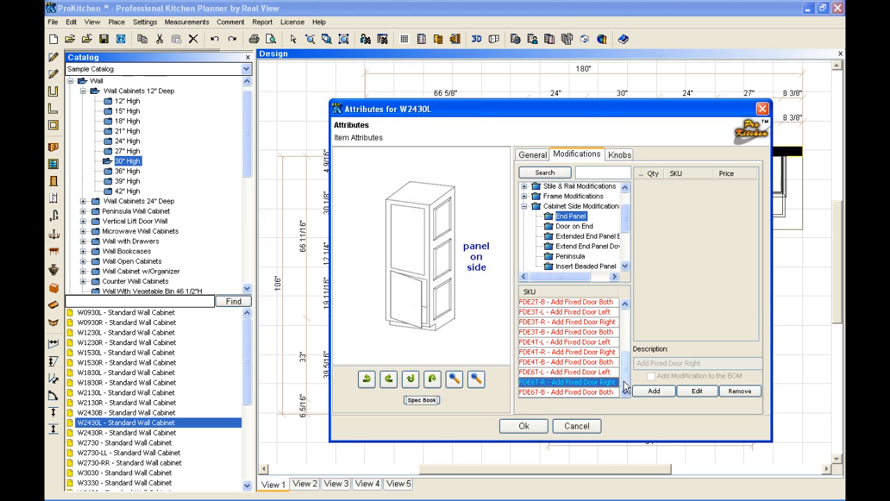
Preview the DE2T-B, DE6T-L and DE6T-R tall cabinet doors in the Door on End group
click(561, 226)
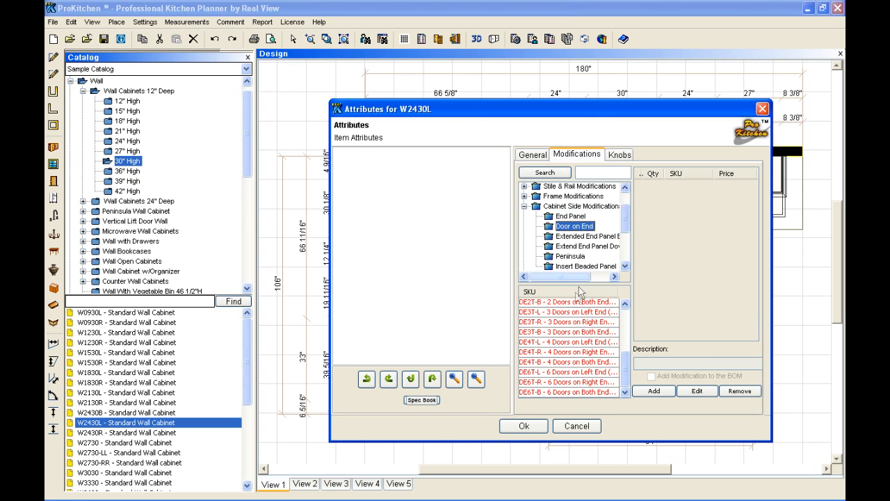
click(570, 304)
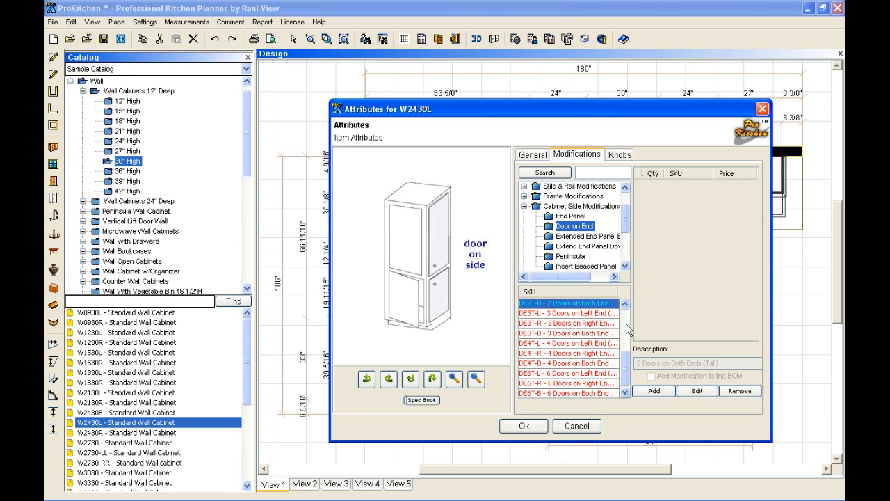
click(557, 374)
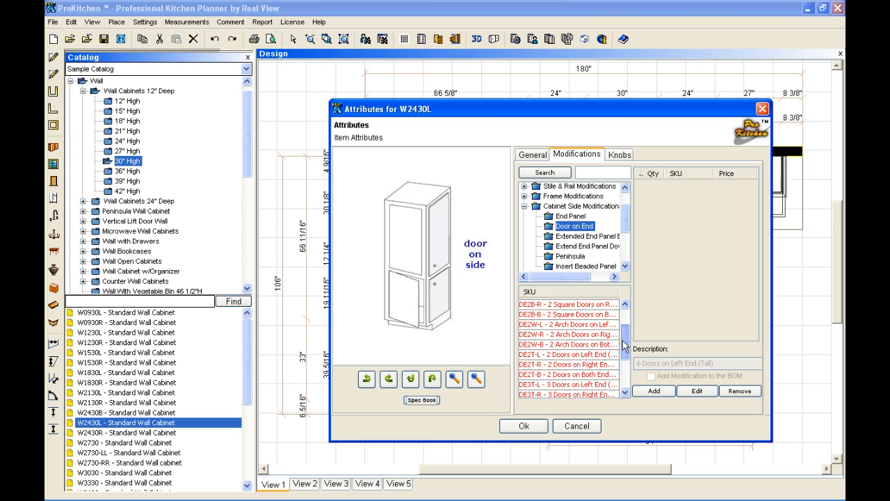
click(580, 383)
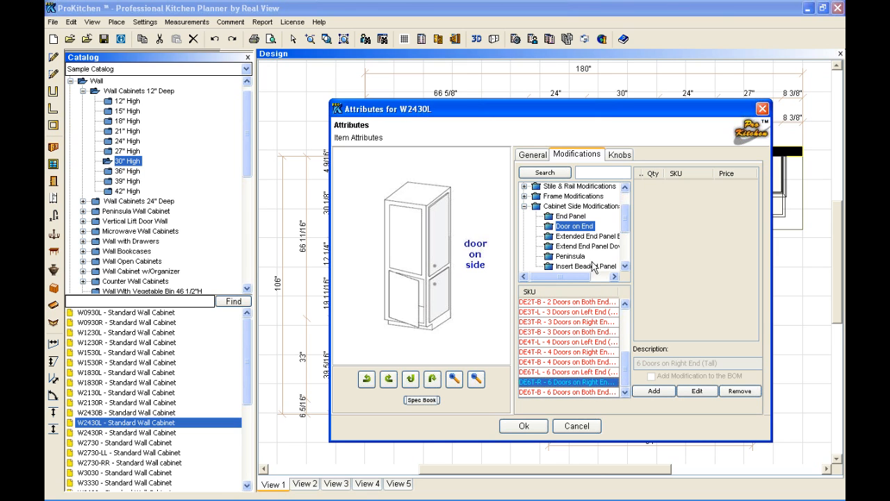
Preview the EB3-L 3" and EB6-L 6" left extended end panels back among the Cabinet Side Modifications
click(560, 237)
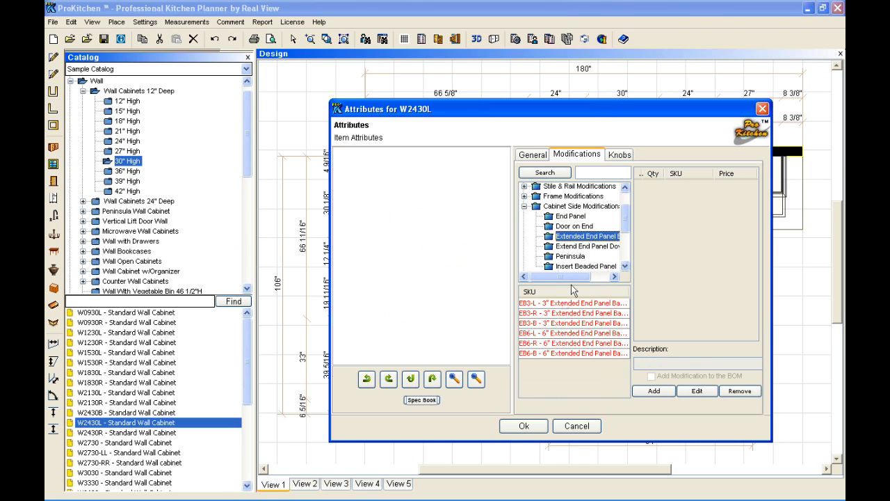
click(571, 306)
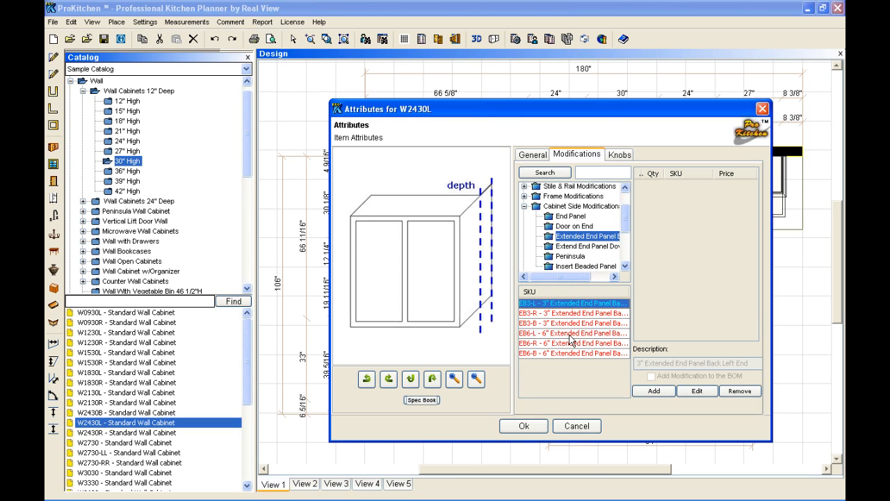
click(569, 334)
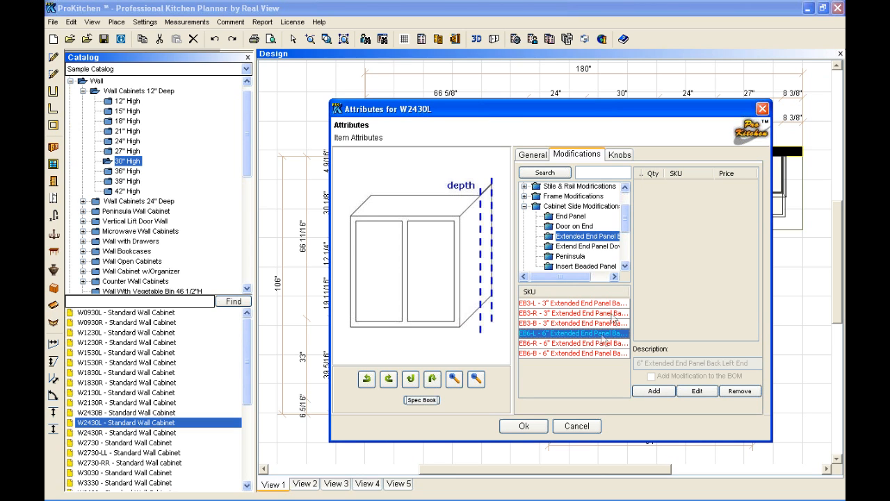
Preview the EDW-L left, EDW-R right and EDW-B both-sides options for extending the end panels down
click(559, 248)
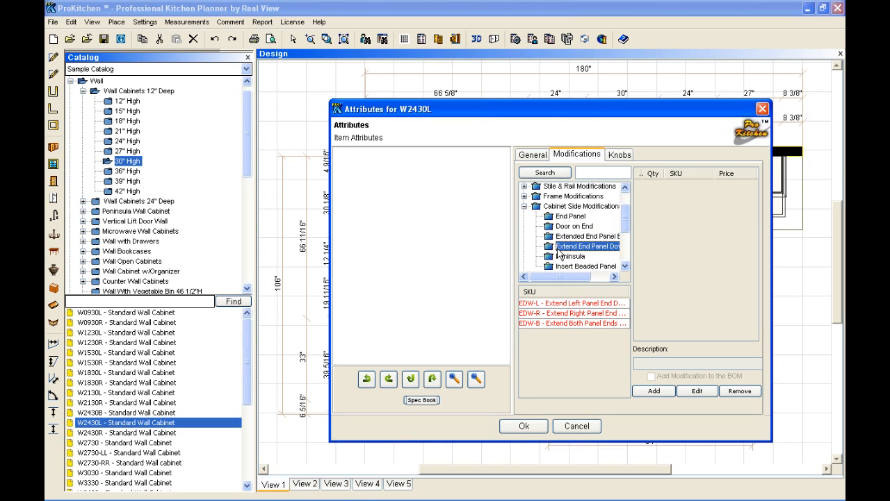
click(572, 304)
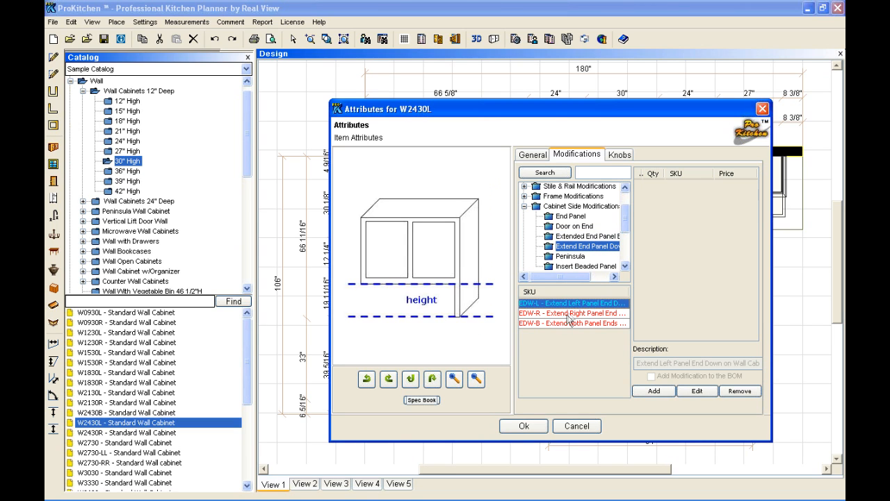
click(569, 313)
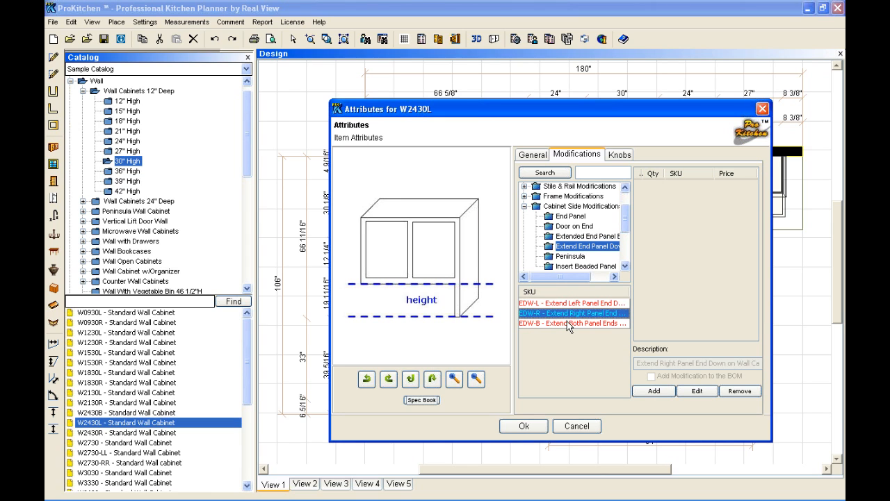
click(568, 323)
Preview the PEN peninsular cabinet option in the Peninsula group of the Cabinet Side Modifications
click(567, 256)
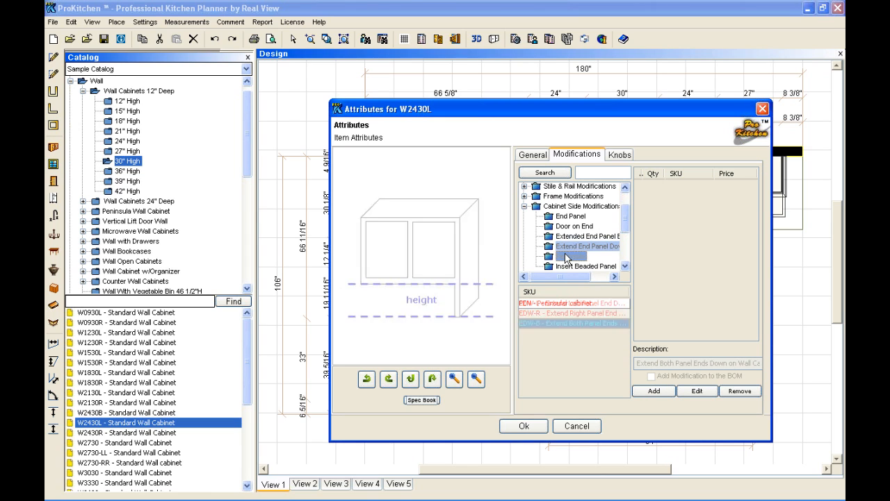
click(563, 303)
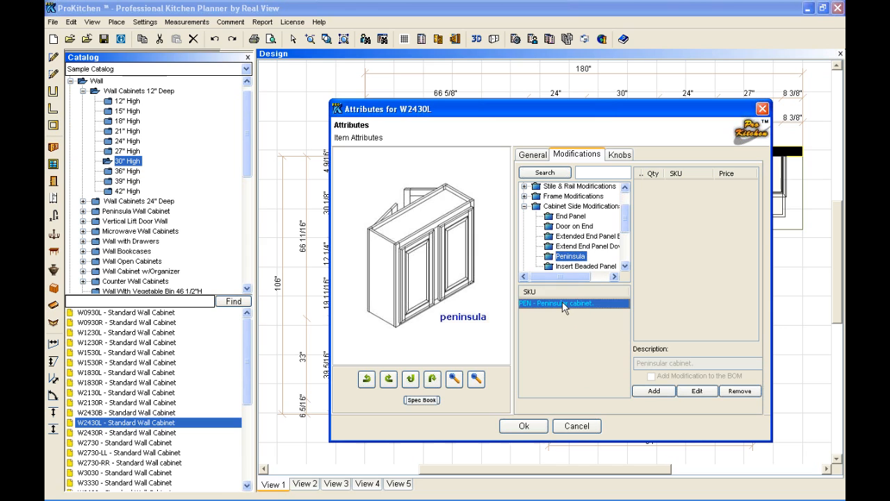
scroll(598, 247, down, 2)
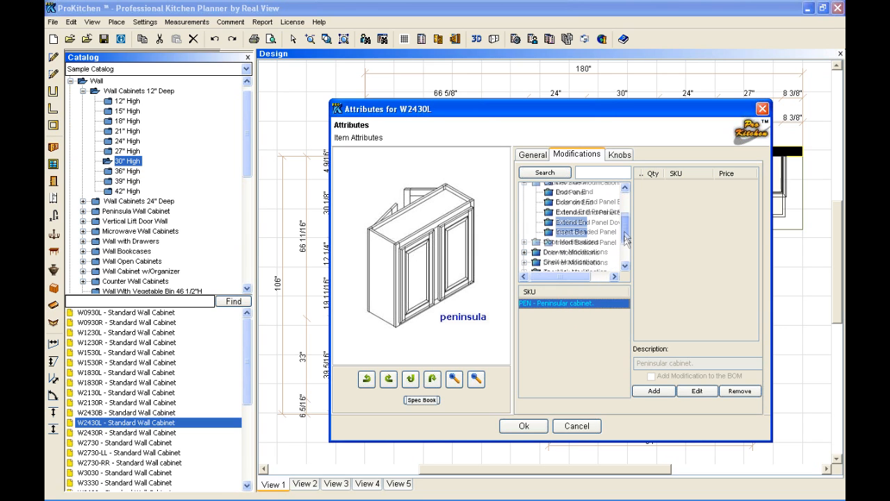
Preview the IB-R right, IB-B back and IB-L left options in the Insert Beaded Panel group
click(587, 229)
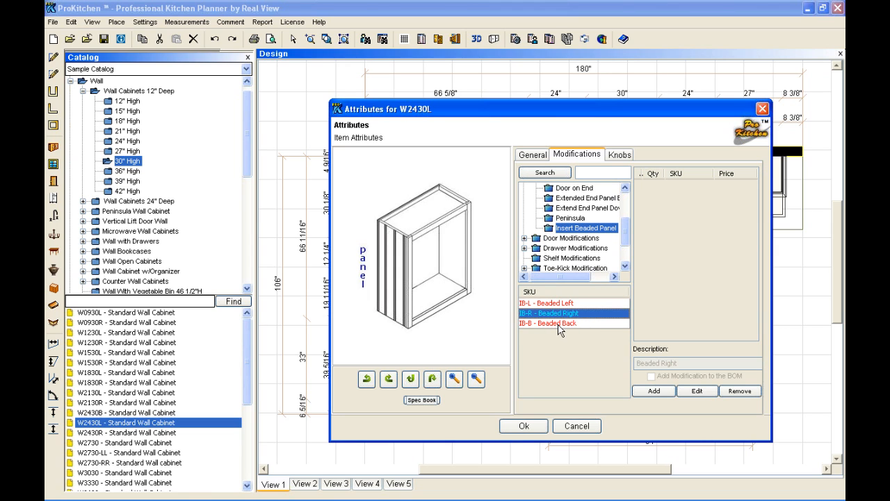
click(559, 324)
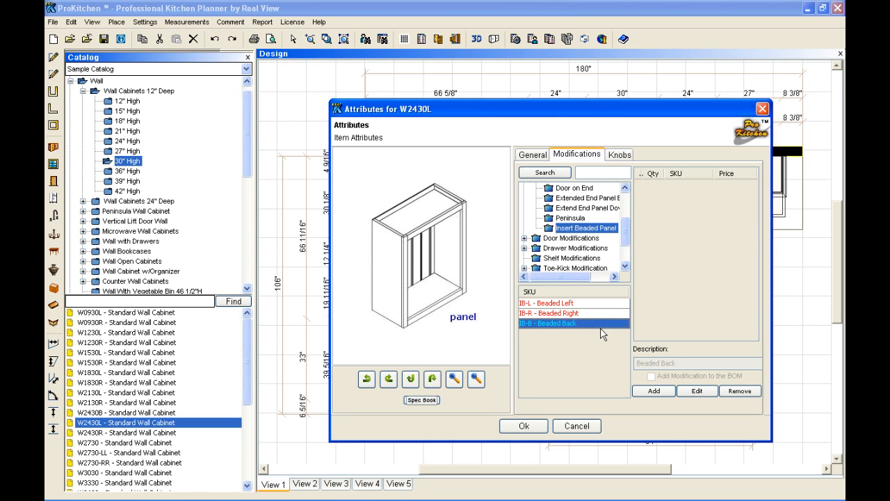
click(550, 313)
click(559, 303)
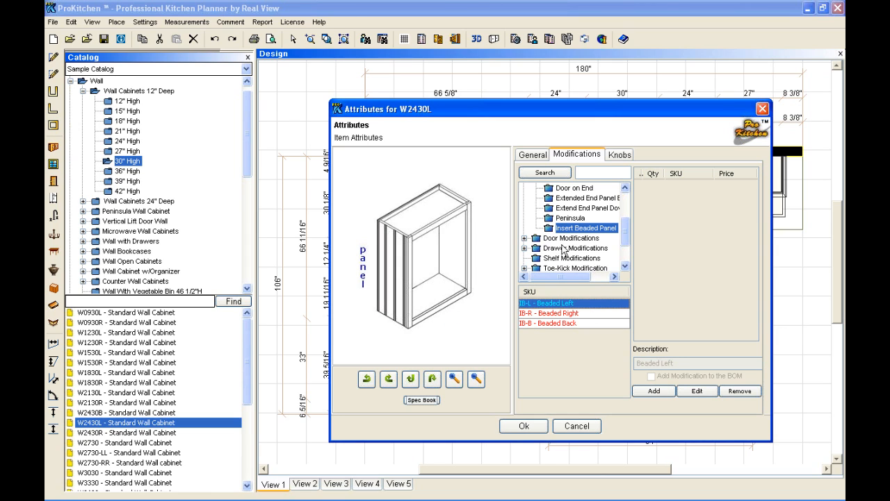
Collapse the Cabinet Side Modifications and view the DR-3RD third door option in the Add Doors group of the Door Modifications
scroll(602, 235, up, 2)
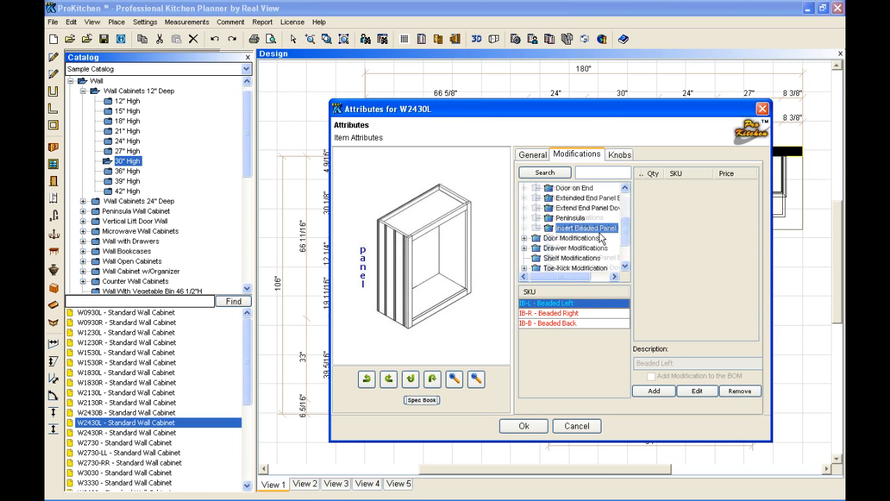
click(523, 229)
scroll(562, 235, down, 1)
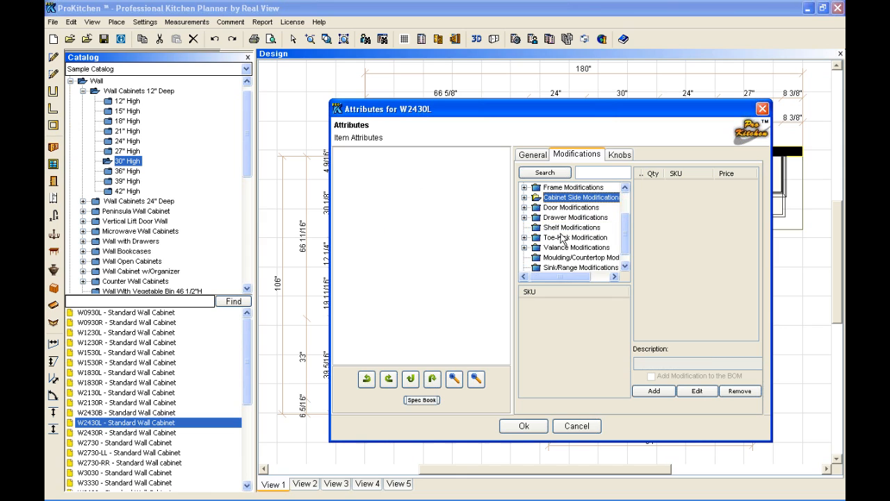
click(524, 207)
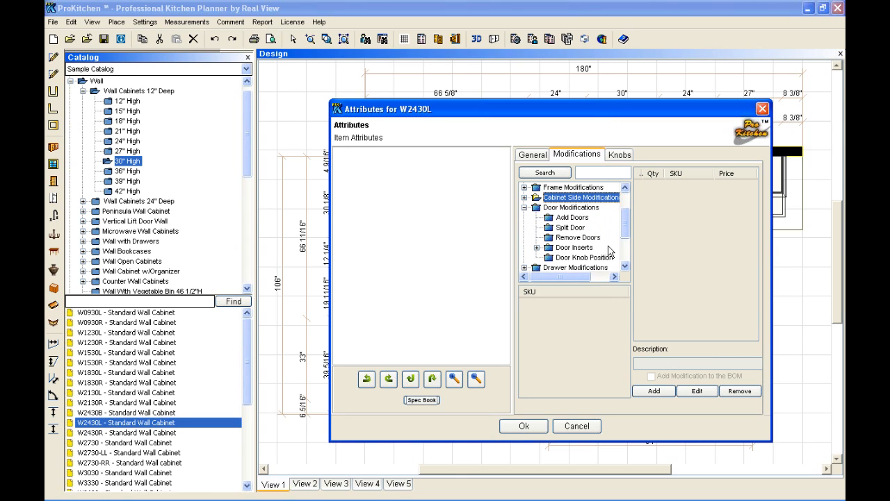
click(572, 218)
click(563, 303)
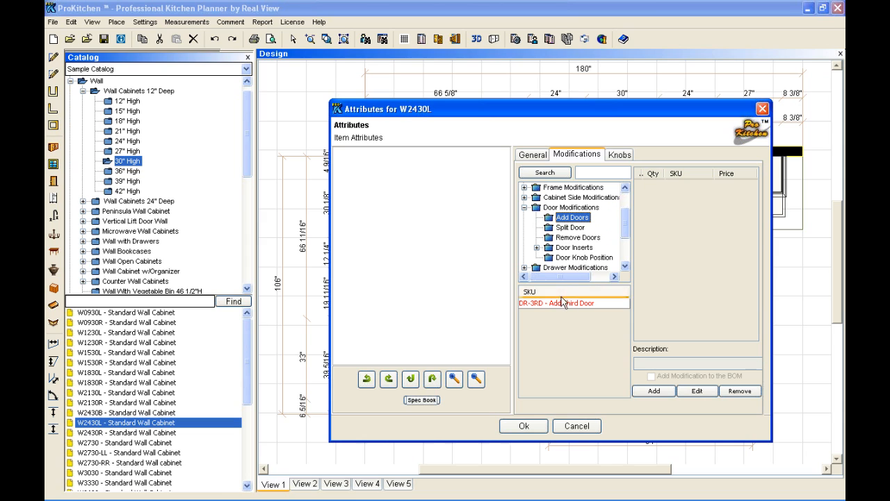
View the DR-S, DR-SR and DR-SL split door options and the DR-D option for removing all doors
click(571, 228)
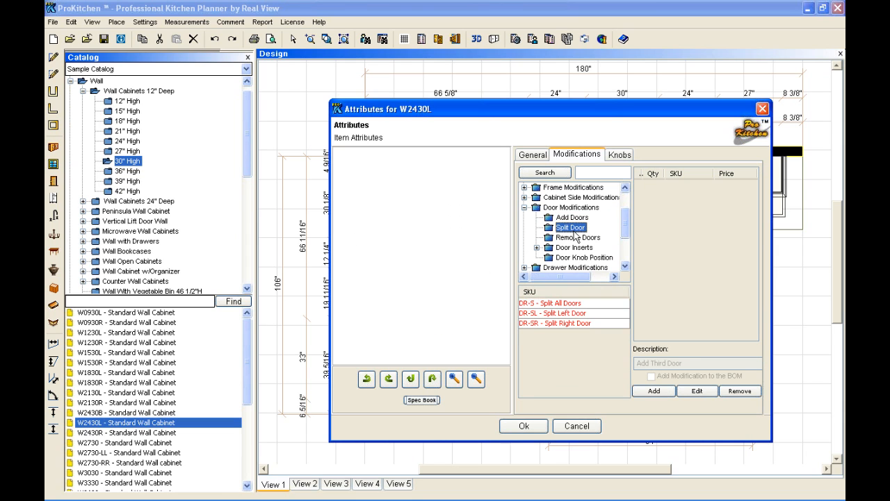
click(573, 304)
click(578, 323)
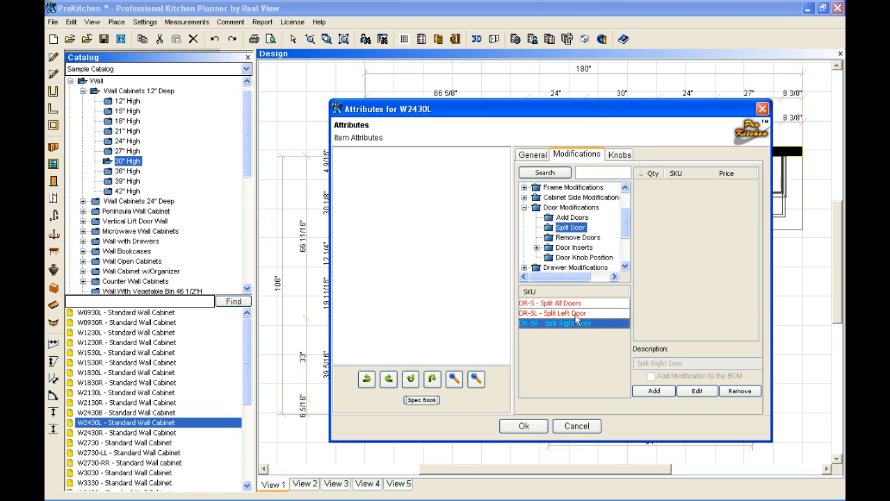
click(580, 313)
click(561, 239)
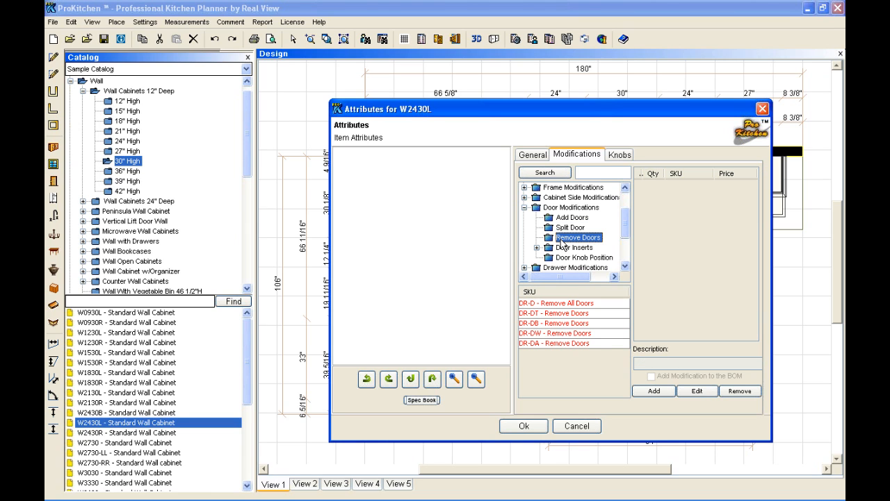
click(573, 304)
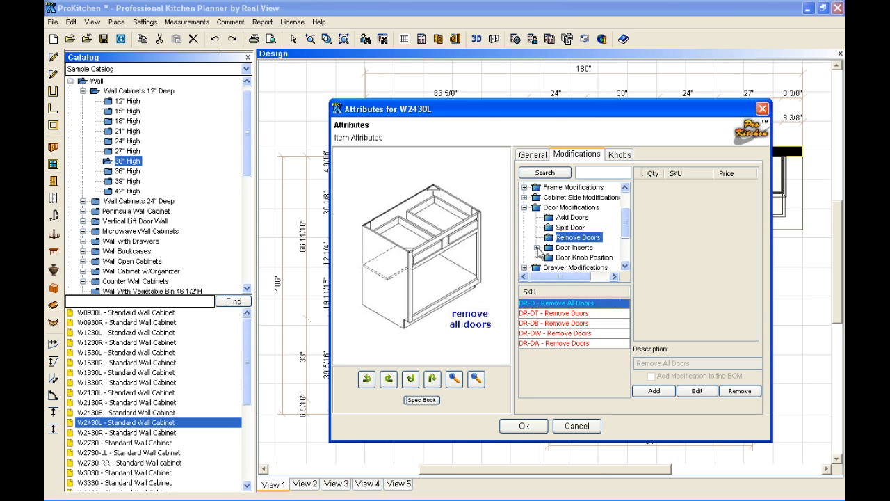
Expand the Door Inserts group and view the DI-CG clear glass door insert
click(537, 248)
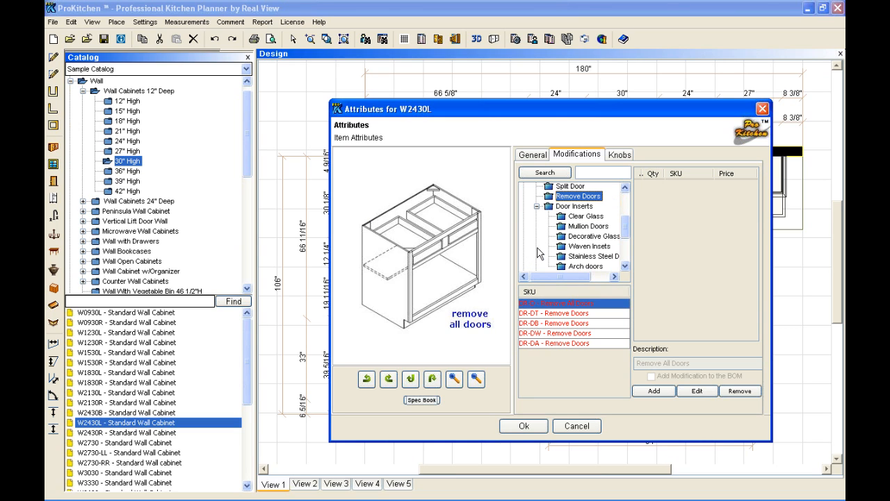
click(598, 217)
click(581, 304)
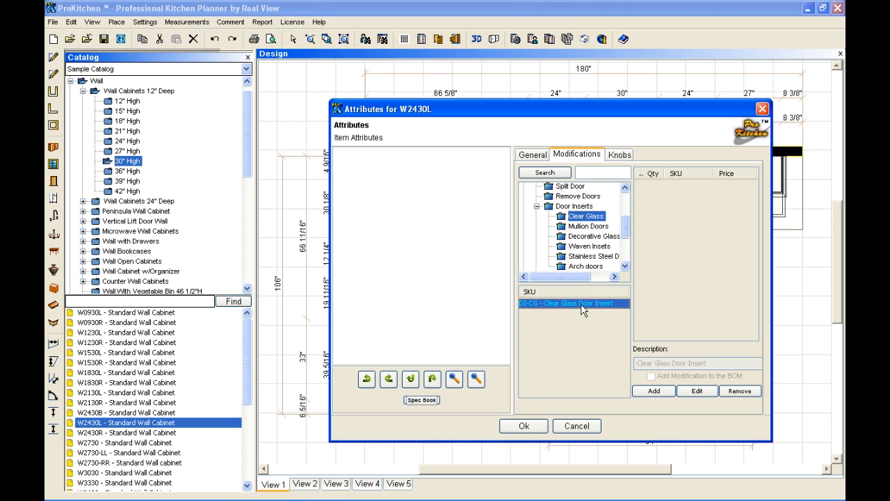
Browse the Mullion Doors inserts down to the highest numbers and preview DI-M182 and DI-M185
click(584, 226)
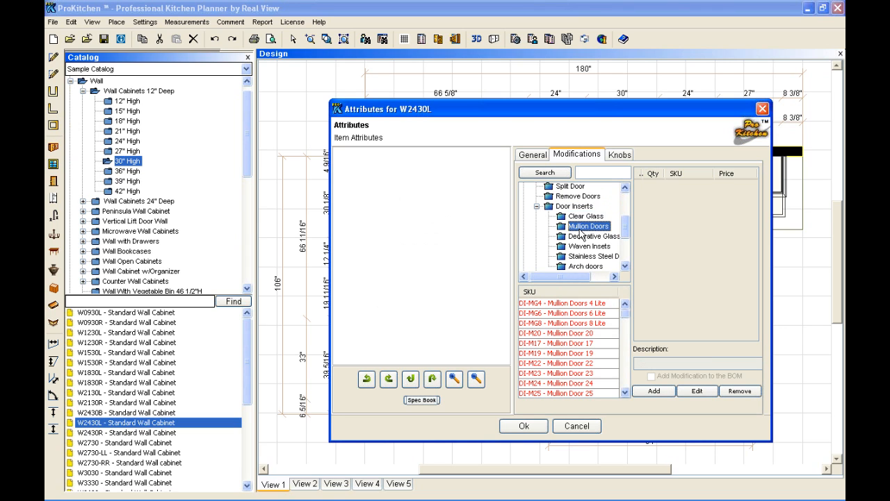
click(626, 363)
click(626, 367)
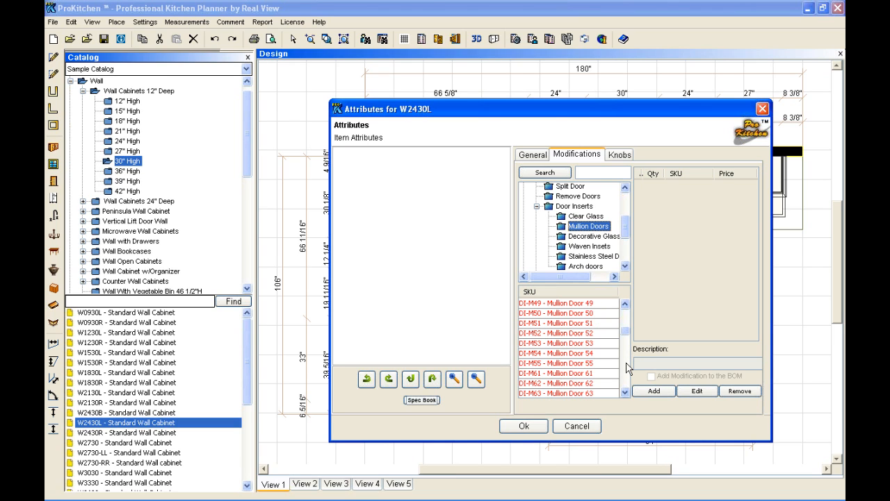
click(627, 368)
click(626, 376)
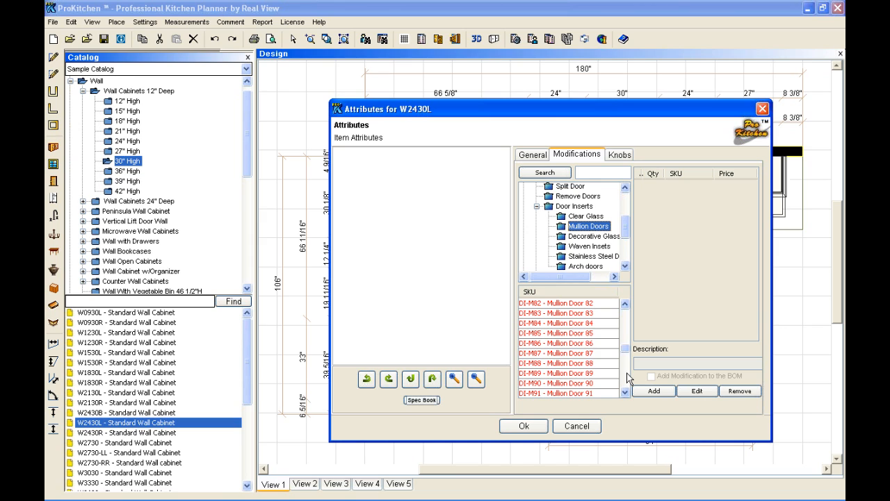
click(627, 376)
click(626, 379)
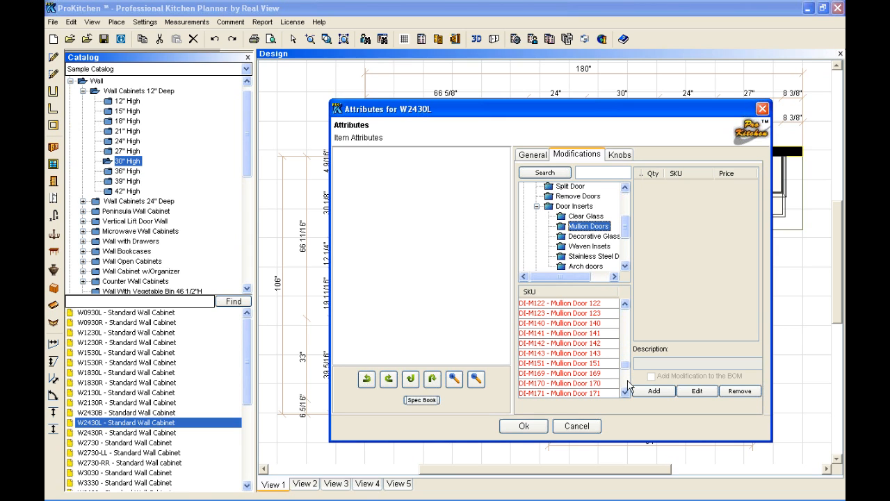
click(626, 378)
click(627, 382)
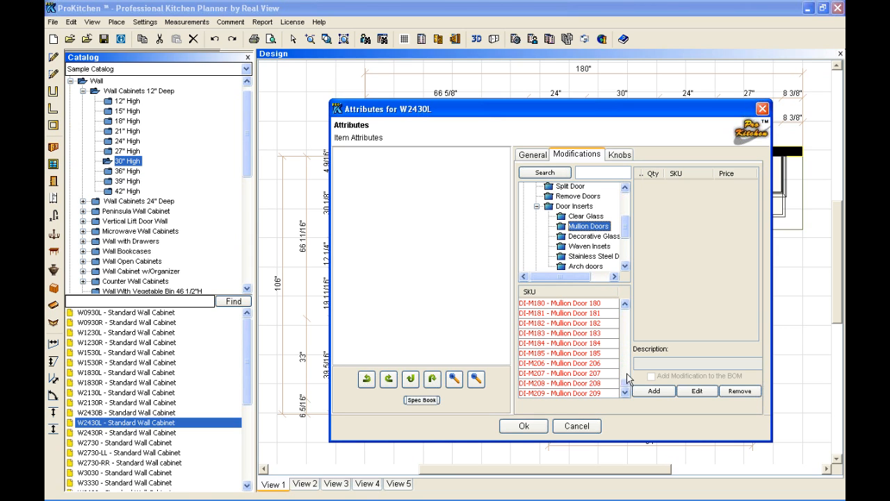
click(569, 323)
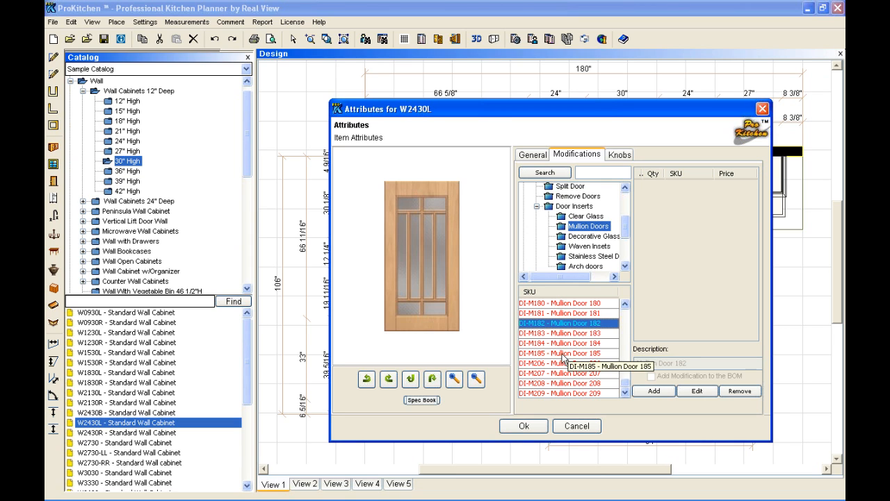
click(600, 352)
Go back up the mullion door list and preview the DI-M93 and DI-M27 designs
click(624, 325)
click(623, 325)
click(623, 324)
click(577, 324)
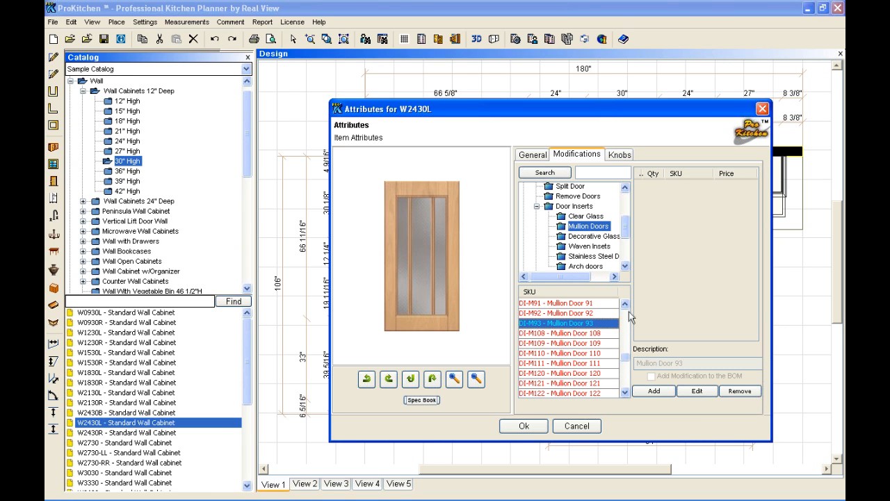
click(628, 313)
click(627, 313)
click(572, 324)
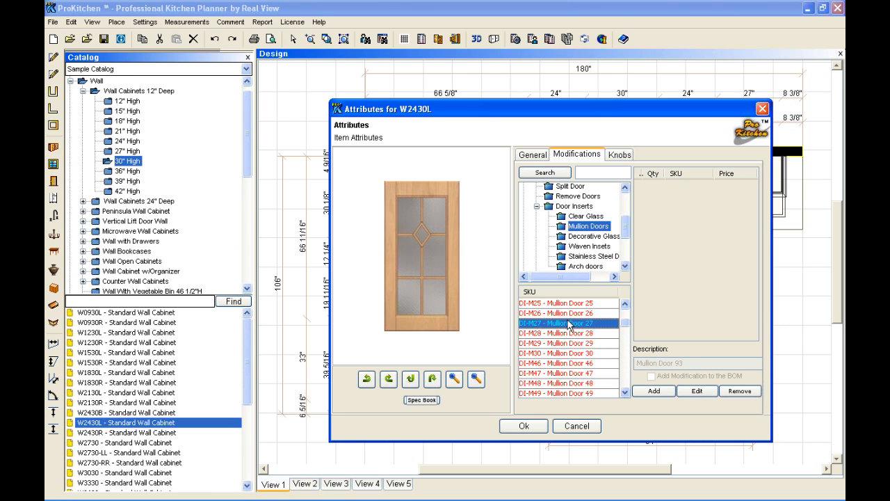
Preview the DI-MG6 6 Lite, DI-MG8 8 Lite and DI-M20 mullion doors at the start of the list
click(628, 318)
click(579, 313)
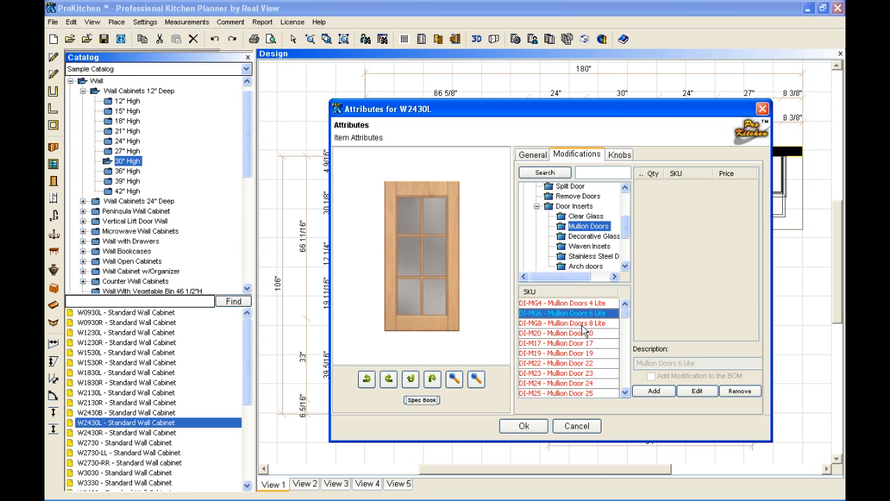
click(583, 323)
click(579, 334)
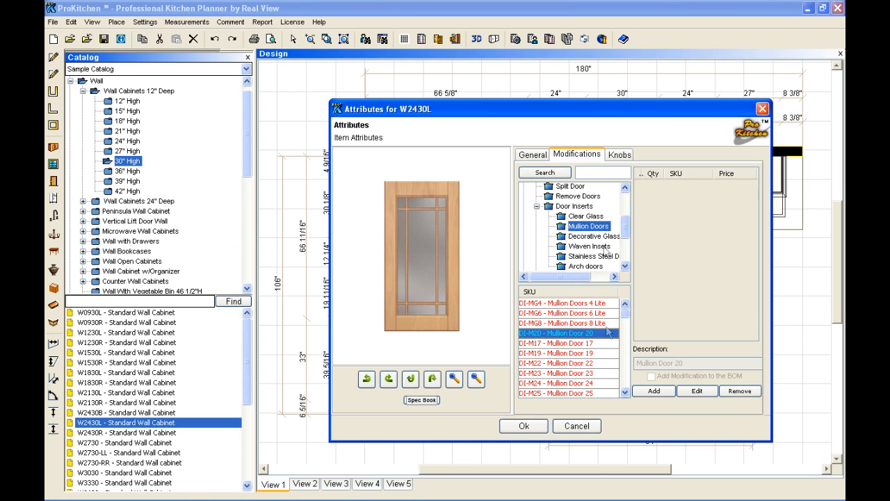
Preview the DI-M42, DI-M44, DI-M57, DI-M59 and DI-M71 doors in the Decorative Glass group of the Door Inserts
click(567, 239)
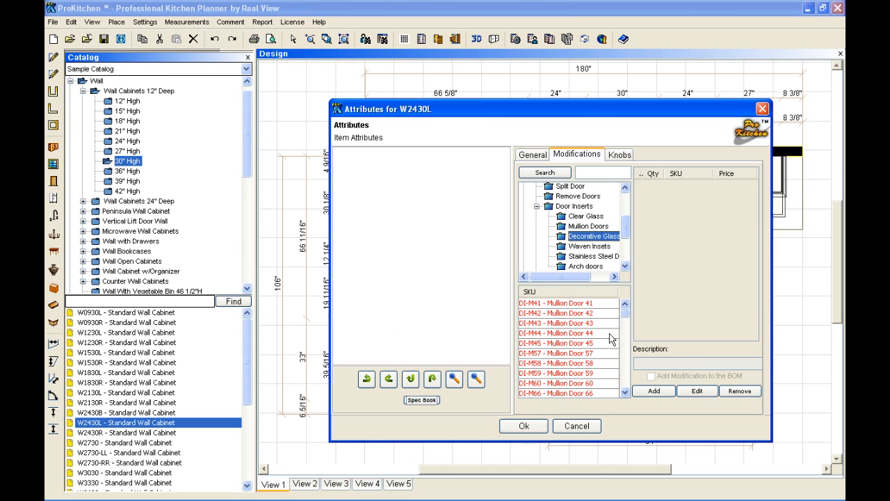
click(566, 314)
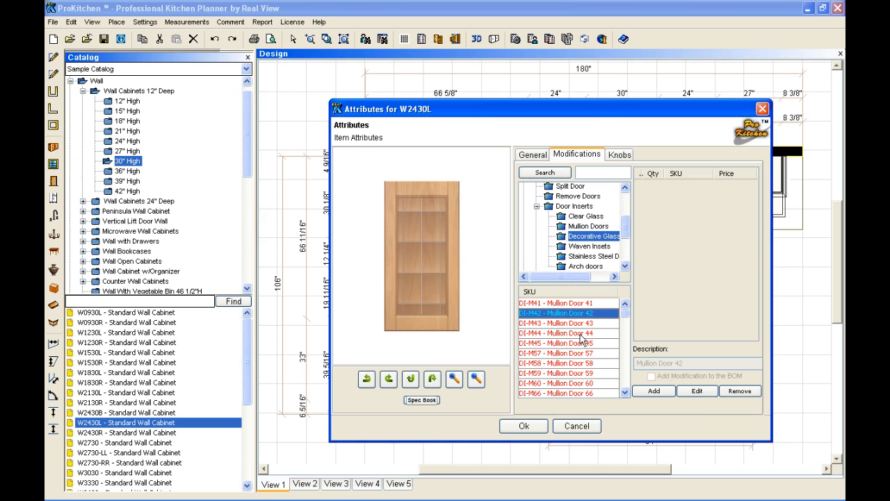
click(591, 353)
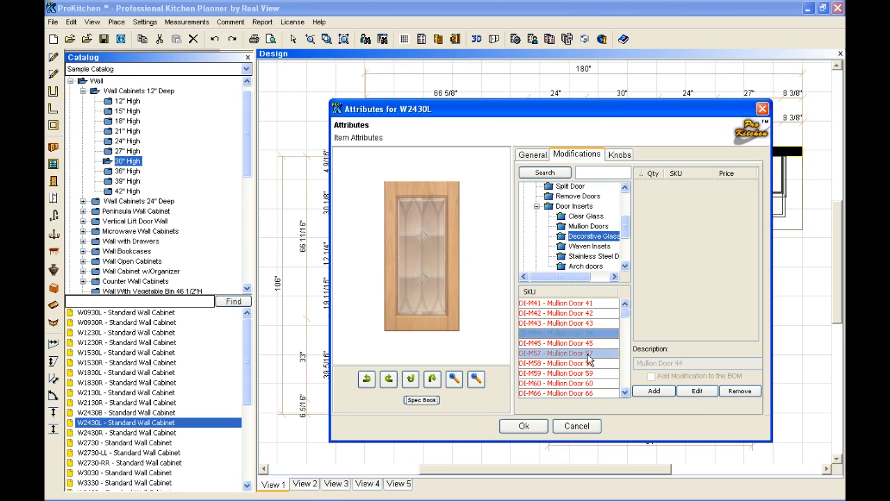
click(596, 373)
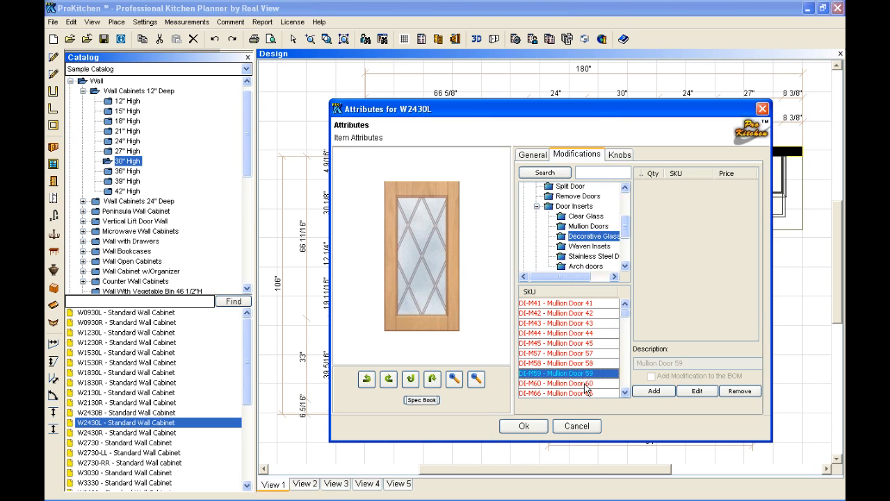
scroll(629, 387, down, 3)
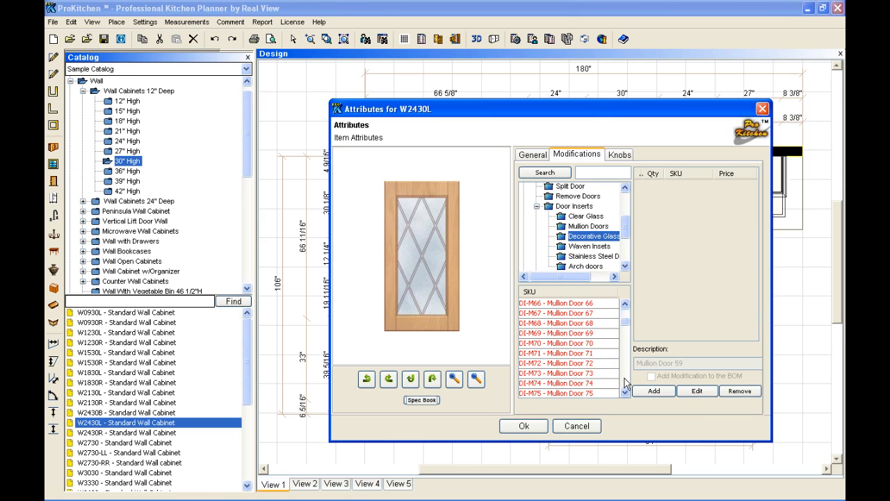
click(581, 353)
Sample further decorative glass doors down the list, including DI-M126, DI-M195 and Mullion Door 204
scroll(629, 381, down, 15)
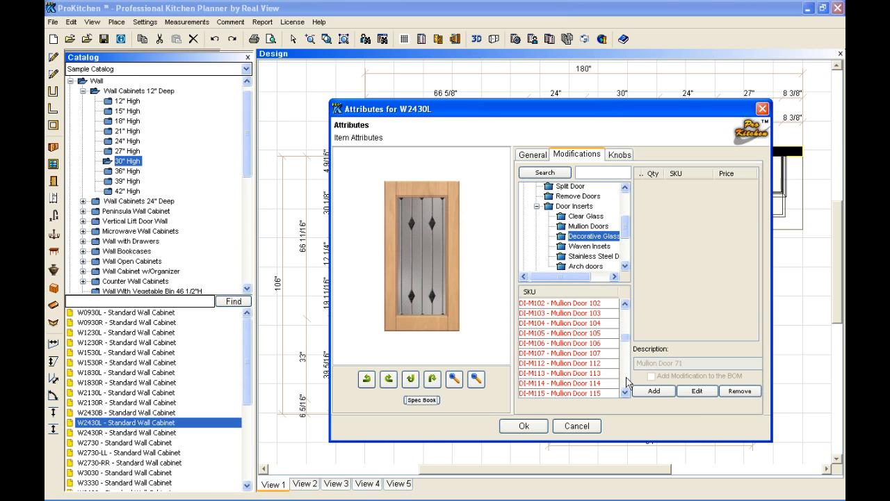
click(553, 354)
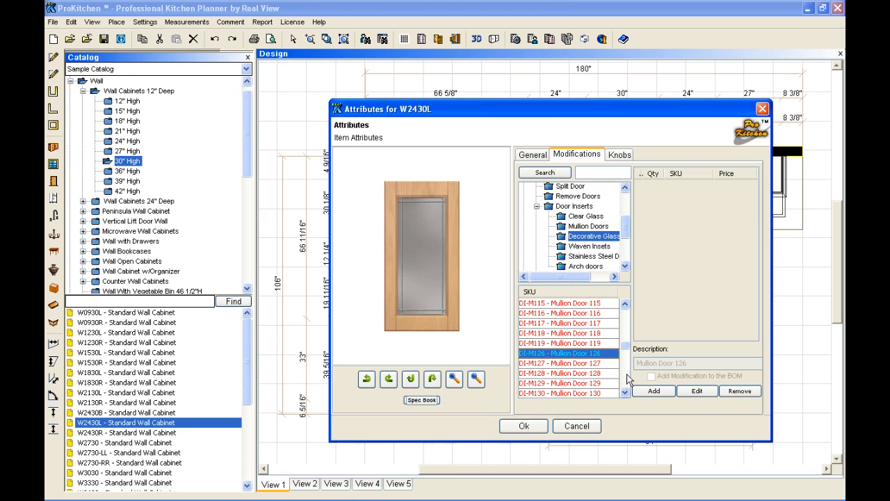
scroll(627, 379, down, 8)
click(554, 365)
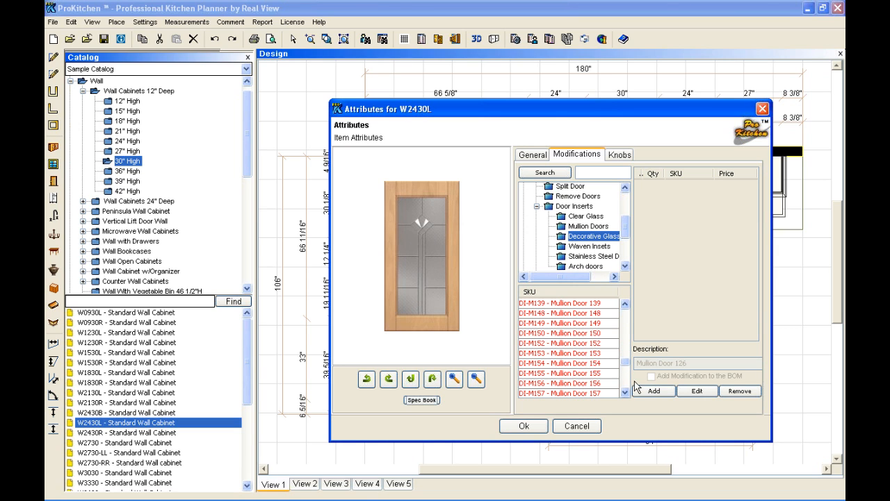
scroll(627, 382, down, 3)
scroll(627, 382, down, 3)
click(565, 374)
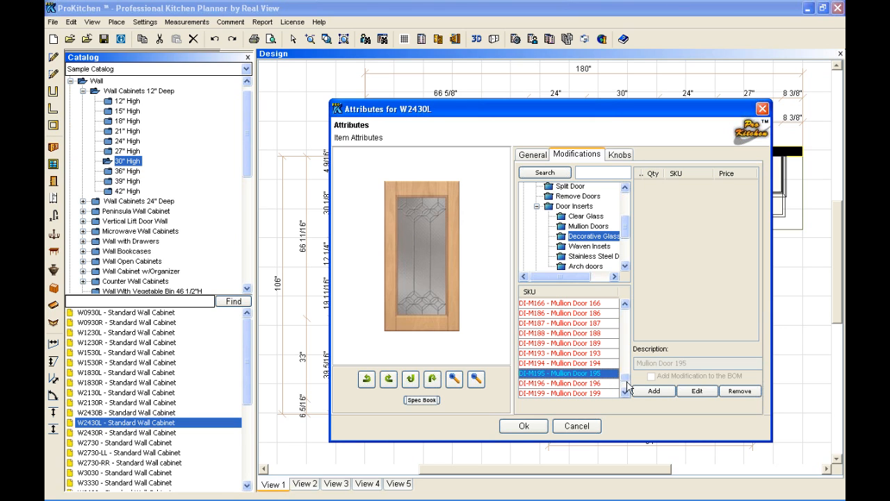
scroll(628, 391, down, 2)
click(573, 382)
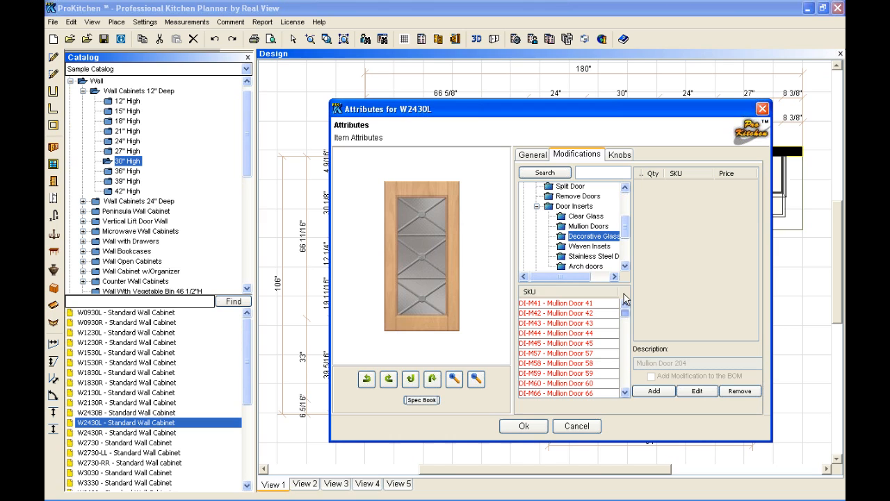
Preview the DI-SSI stainless steel door insert among the Door Inserts
click(583, 256)
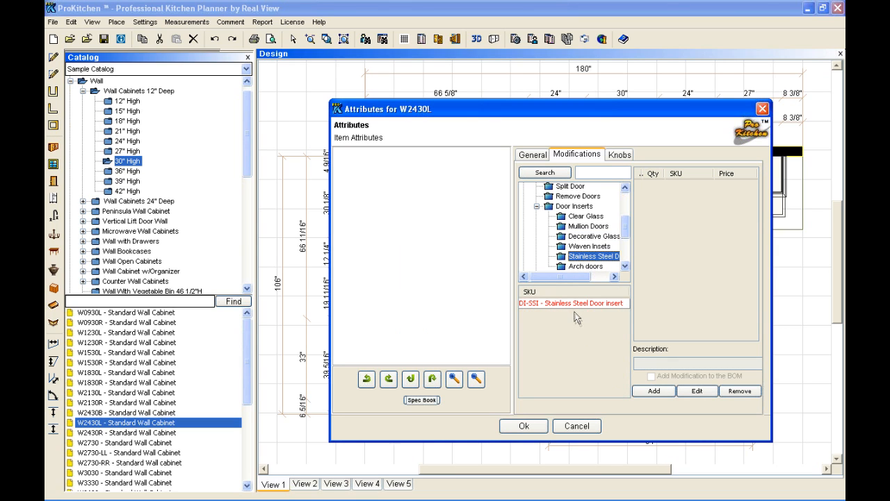
click(572, 304)
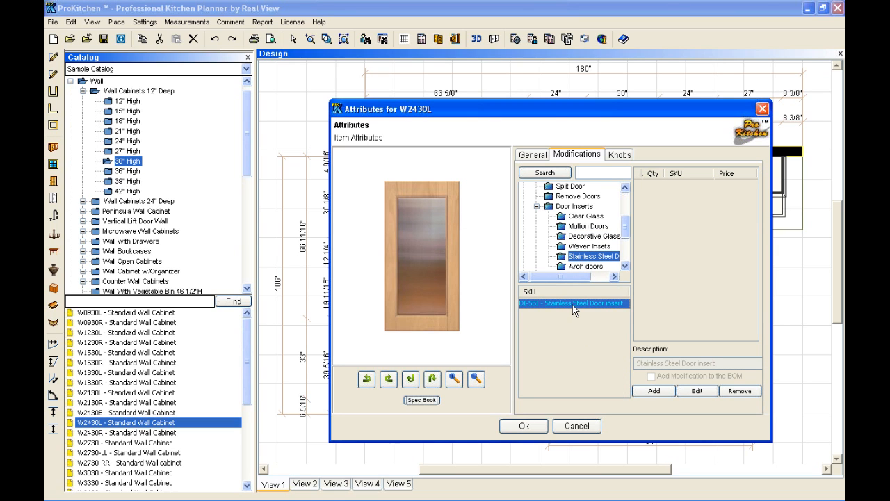
Preview the arch door inserts DI-AR-M6, DI-M197, DI-M144 and DI-AR-CG in the Arch doors group
scroll(627, 256, down, 3)
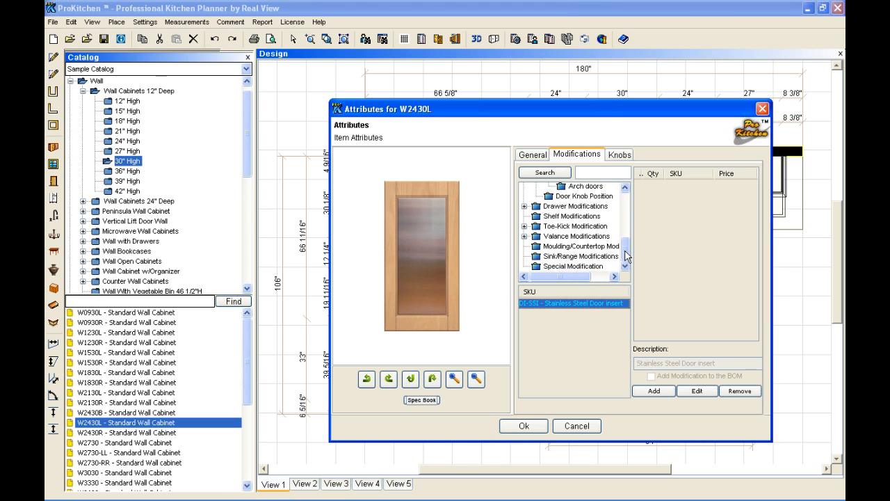
scroll(626, 250, up, 2)
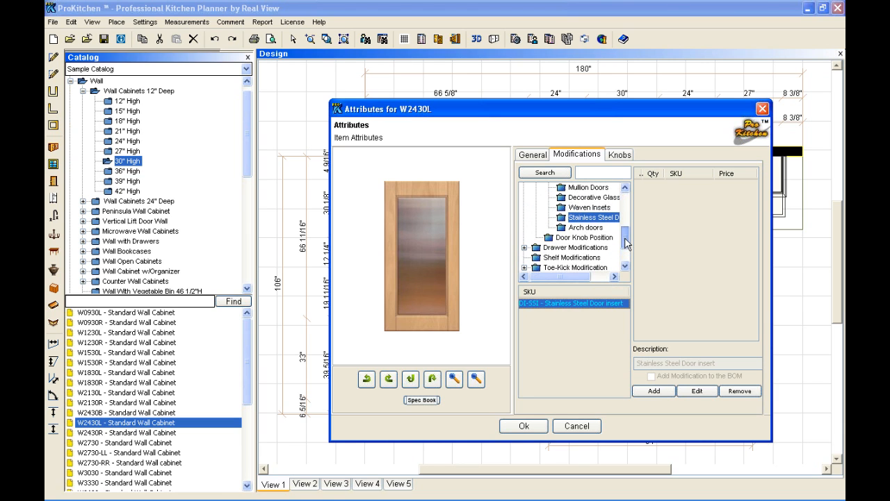
click(591, 230)
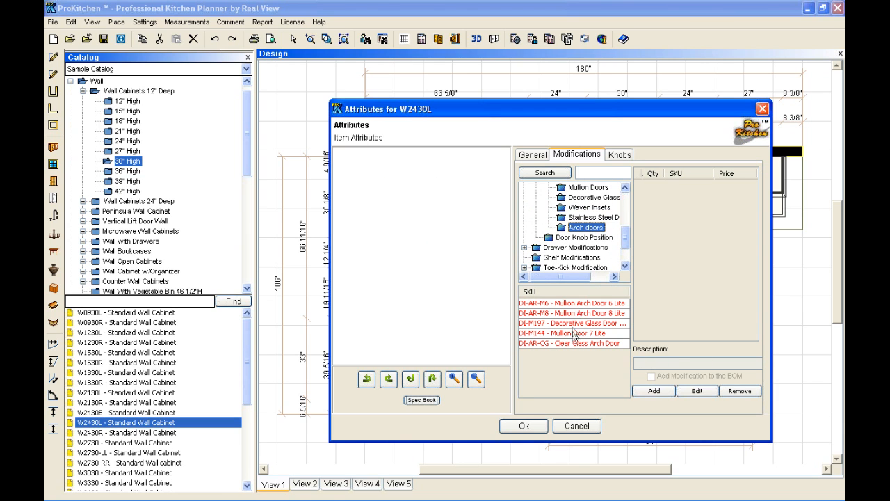
click(573, 306)
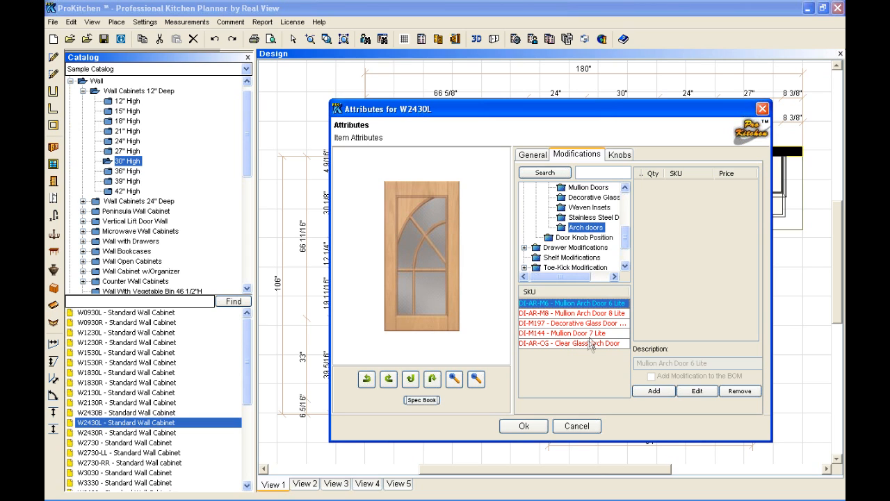
click(580, 324)
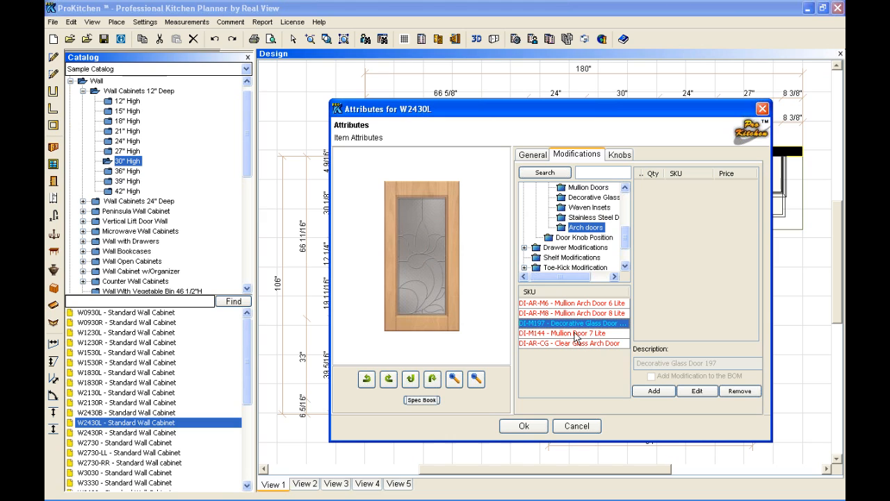
click(575, 334)
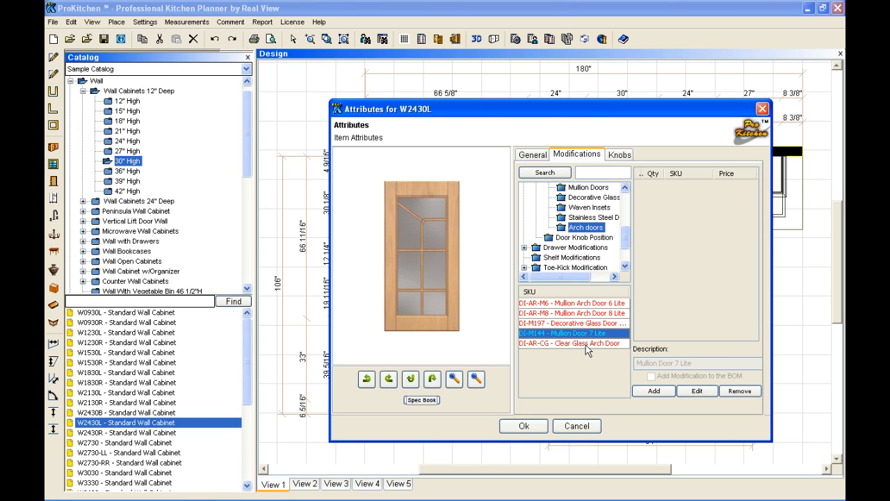
click(586, 343)
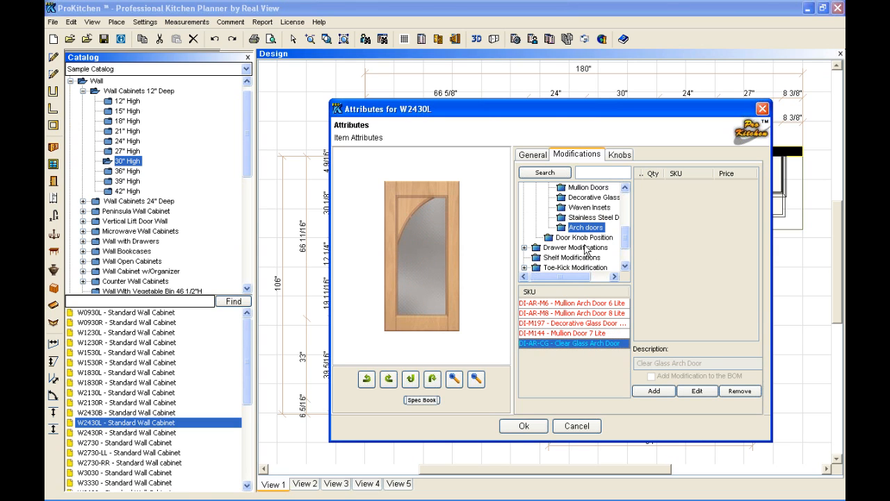
Look at the DR-KHL and DR-KHC options under Door Knob Position and collapse the Door Inserts and Door Modifications groups
click(556, 238)
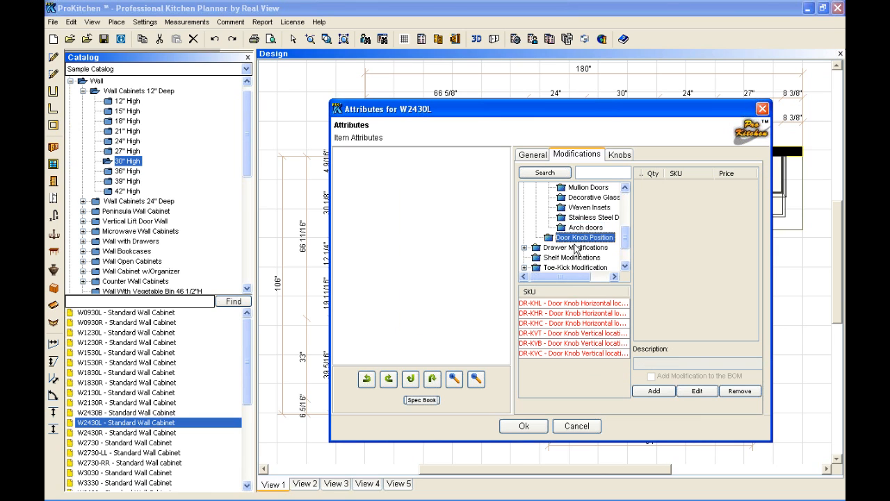
click(570, 304)
click(577, 324)
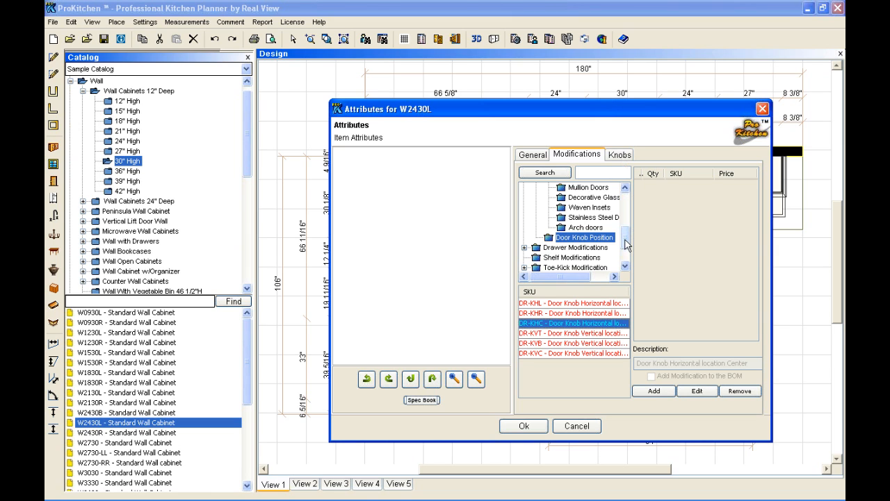
scroll(625, 233, up, 2)
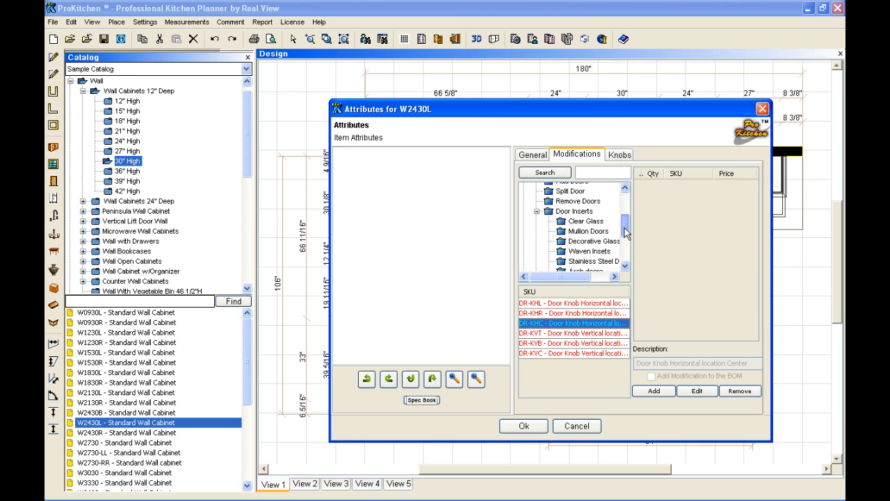
click(537, 211)
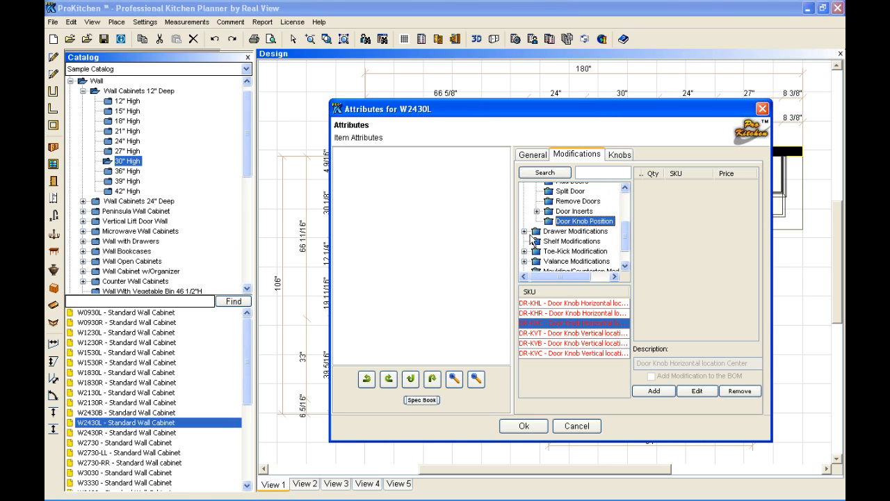
scroll(600, 234, up, 1)
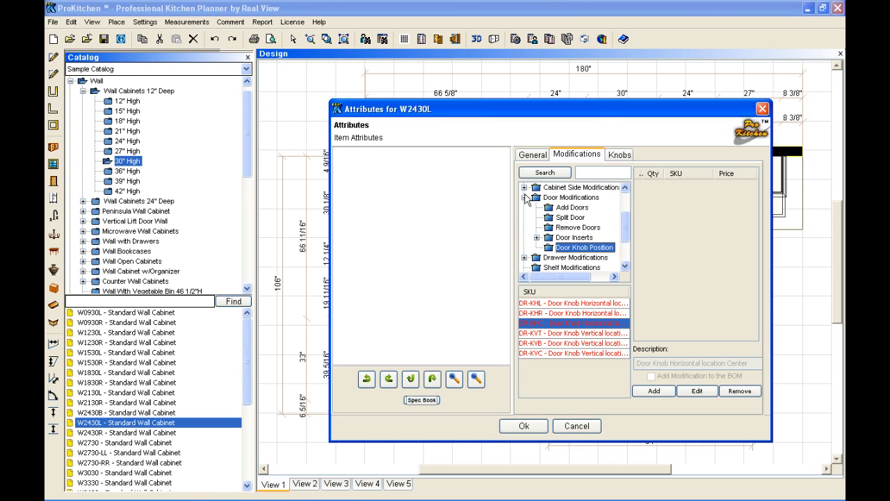
click(525, 197)
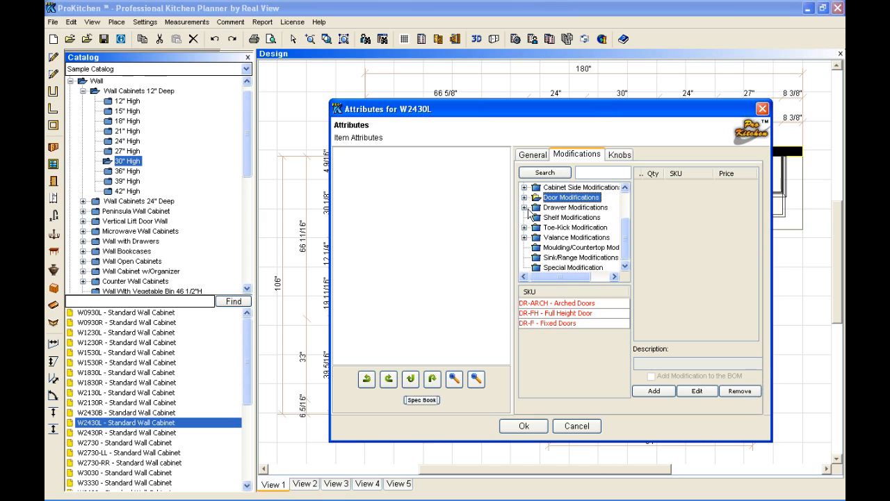
Preview the DWR-A Add Drawer and DWR-S Split All Drawers options in the Drawer Modifications
click(524, 207)
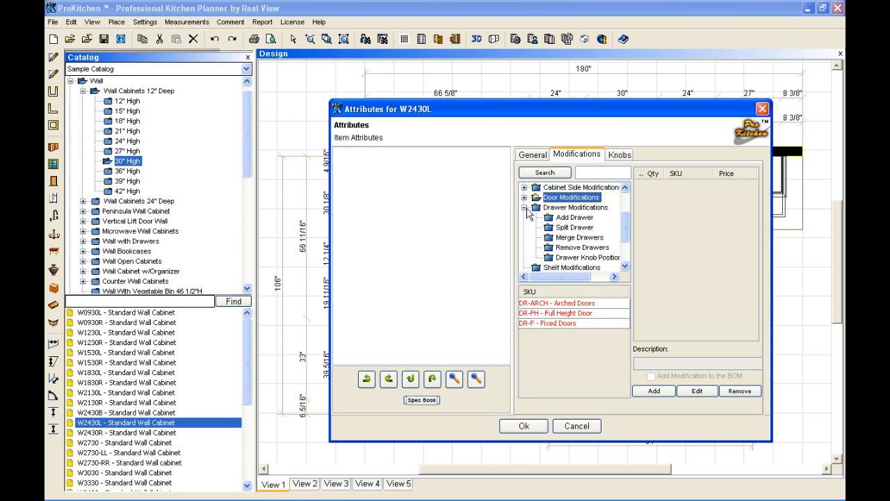
click(583, 218)
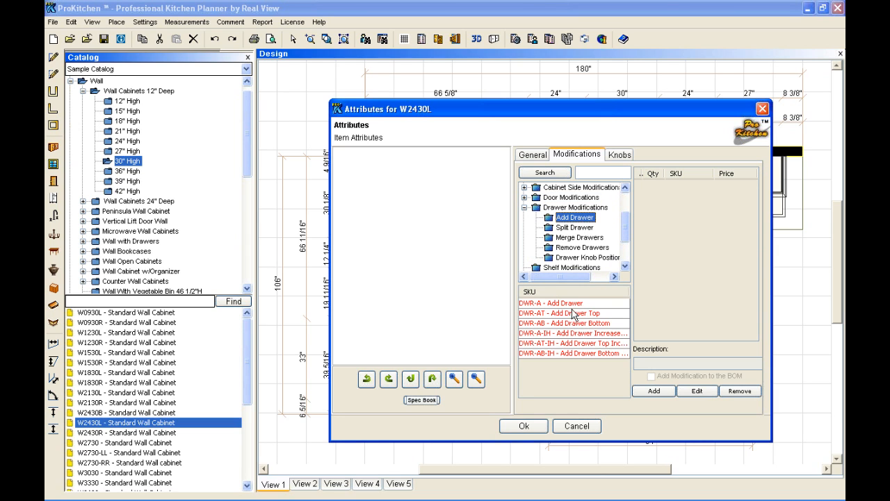
click(571, 304)
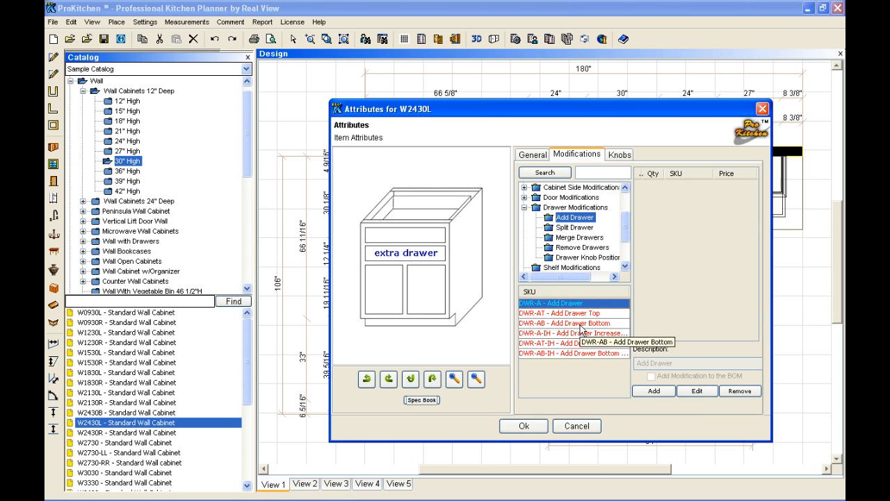
click(575, 227)
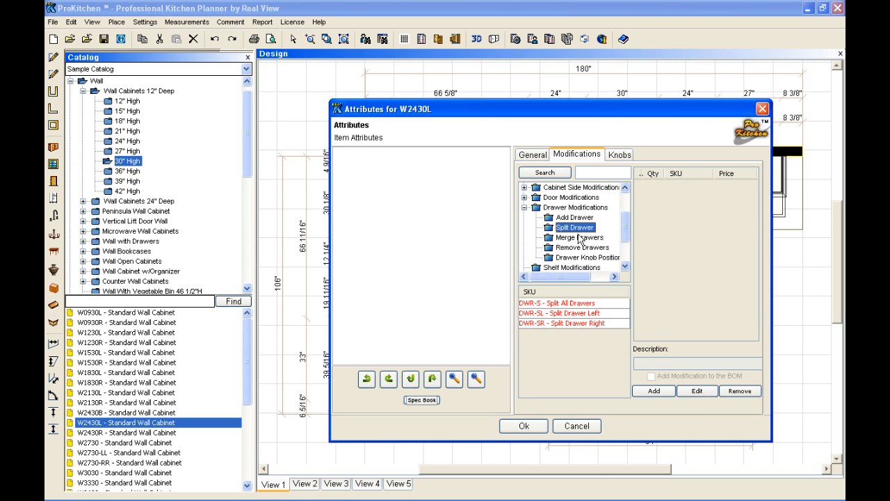
click(566, 305)
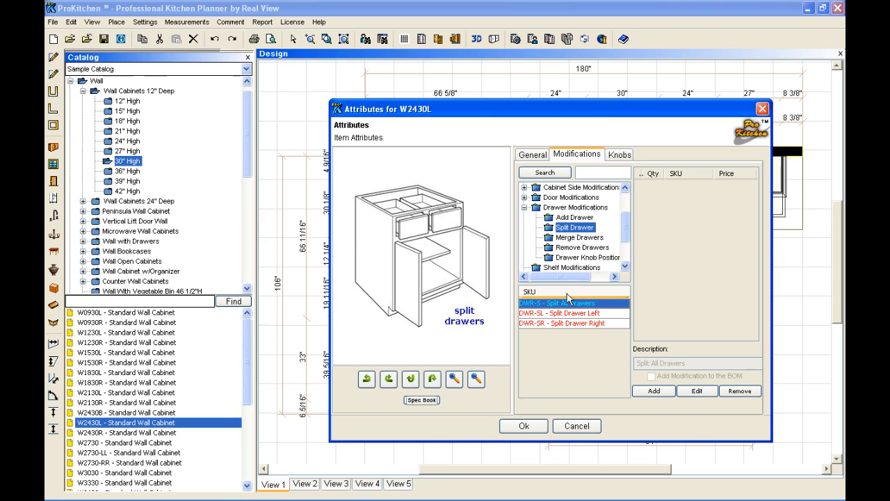
Look at DWR-M Merge Two Drawers, DWR-D Remove Drawers and DWR-B False Drawer, and collapse the Drawer Modifications group
click(573, 237)
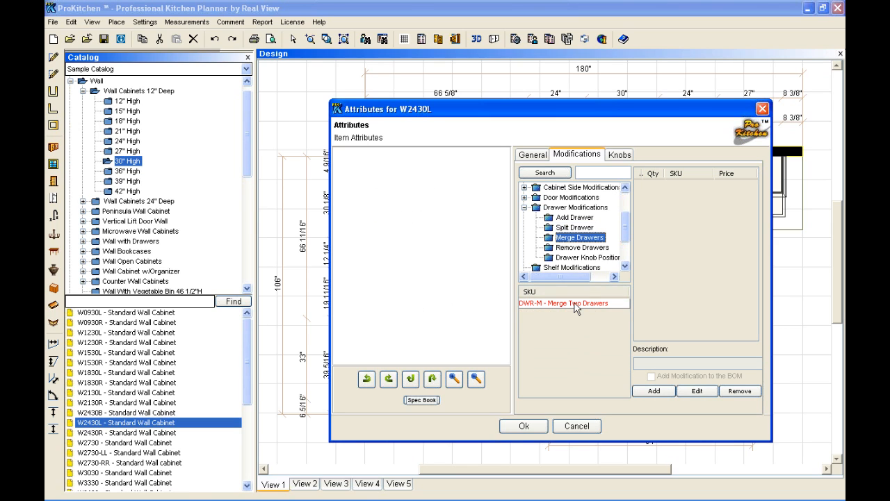
click(583, 304)
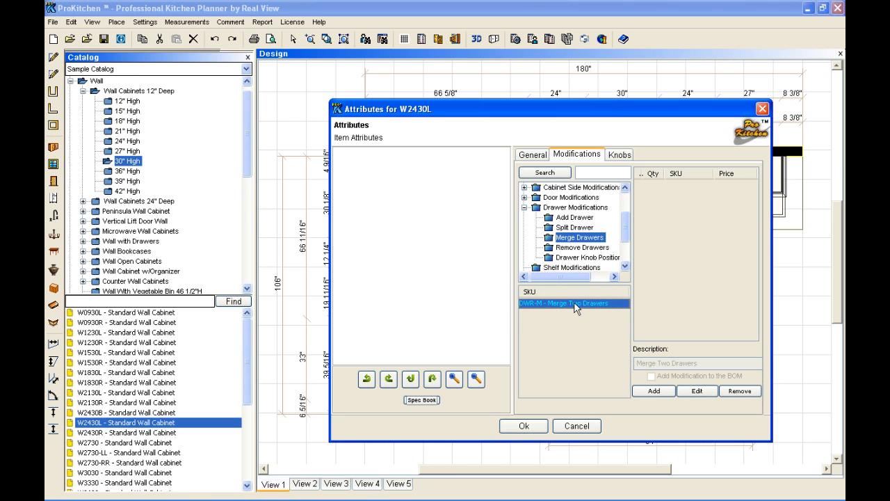
click(577, 249)
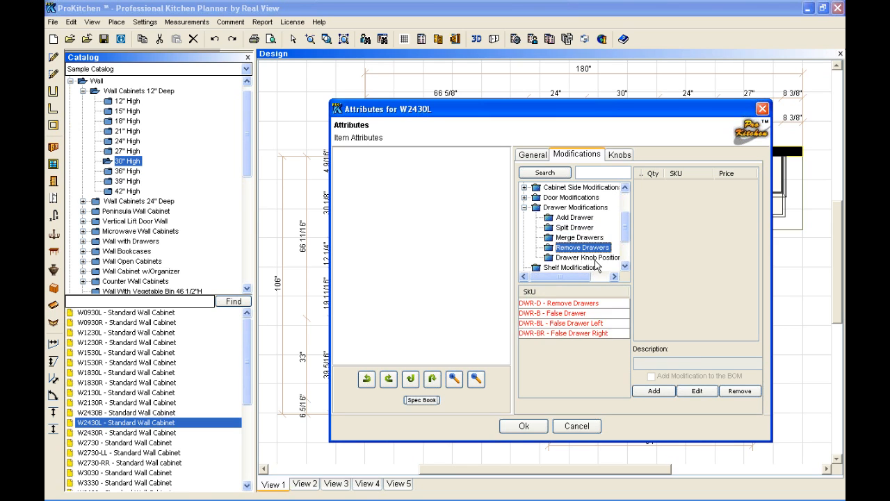
click(581, 305)
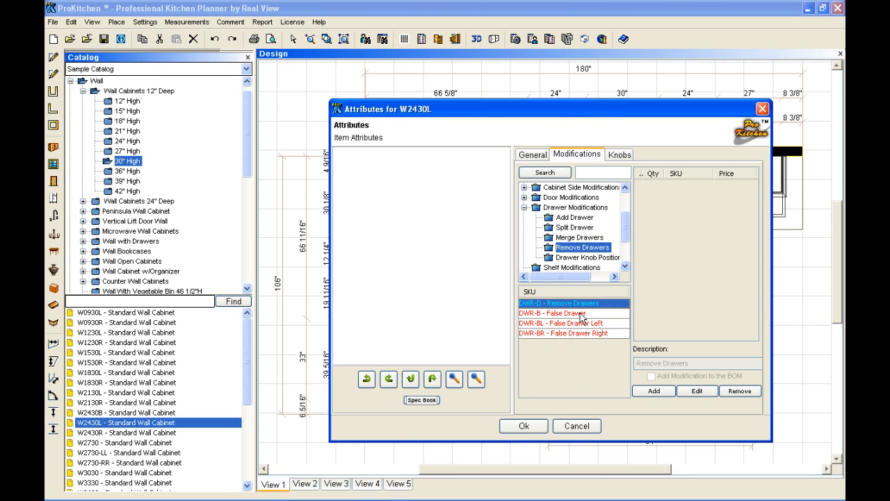
click(579, 314)
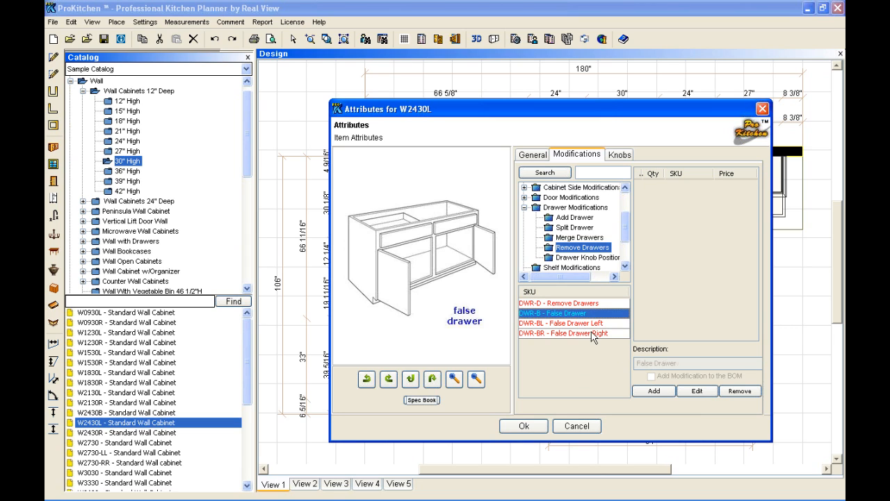
double_click(534, 208)
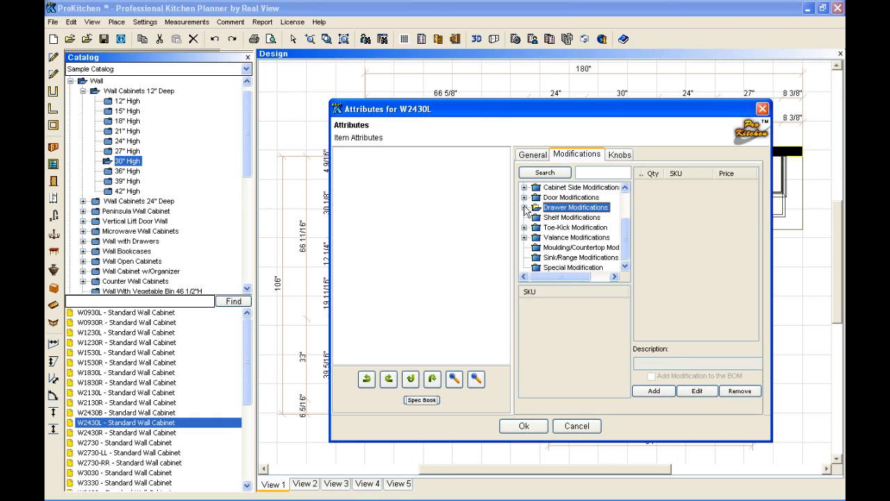
Preview the square, top square and bottom square What-Not shelves (SH-SA, SH-ST, SH-SB) in the Shelf Modifications
click(571, 218)
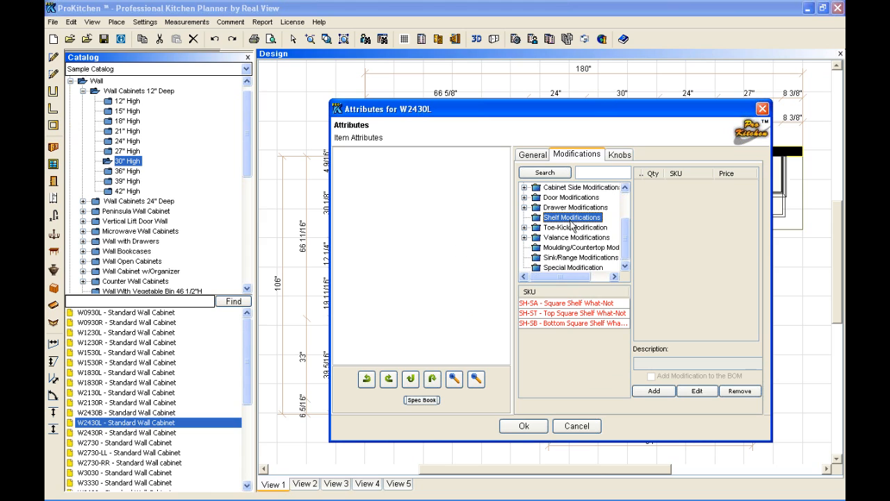
click(570, 324)
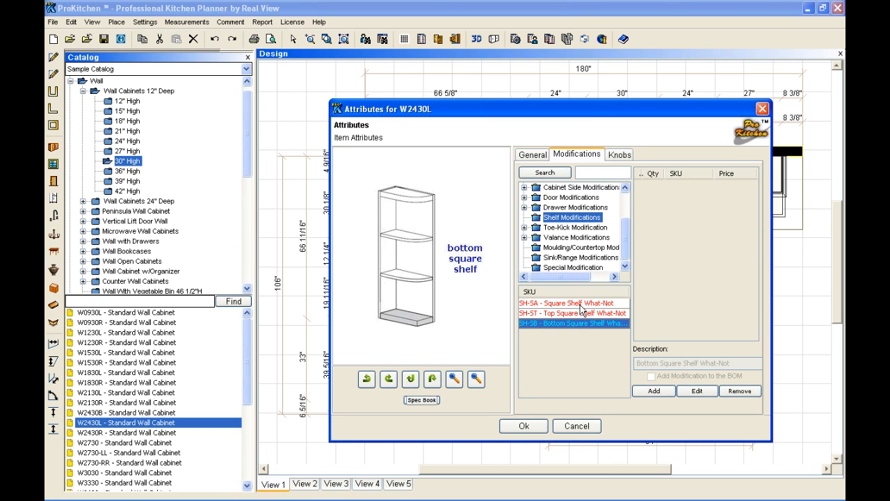
click(581, 304)
click(587, 314)
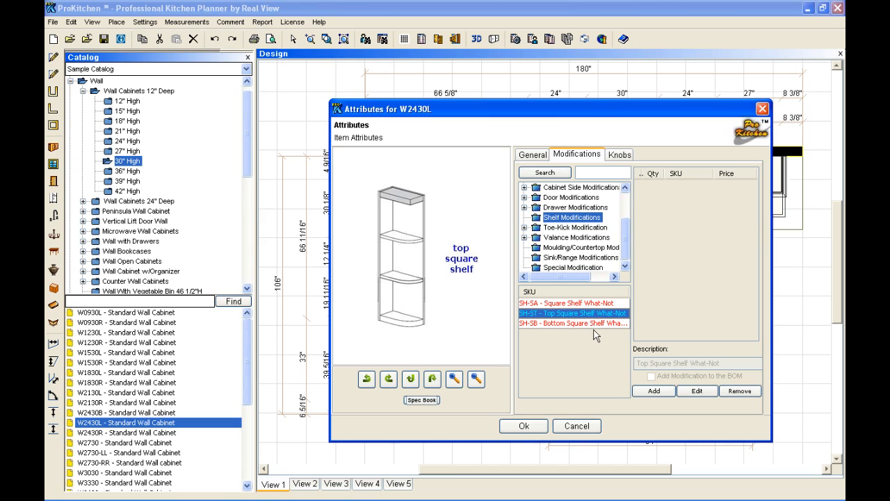
click(555, 323)
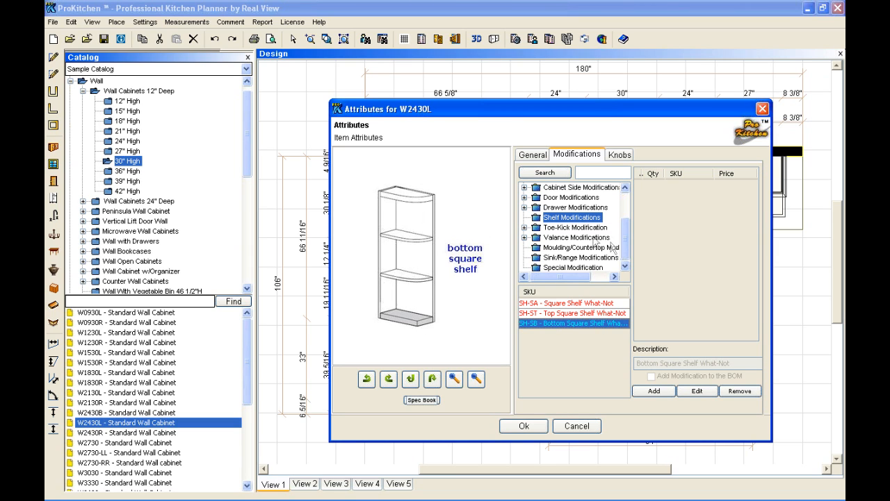
Preview the TK-SS-R toe-kick size and the EDB-L Extend End Panel Down Left option in the Toe-Kick Modification group
click(525, 228)
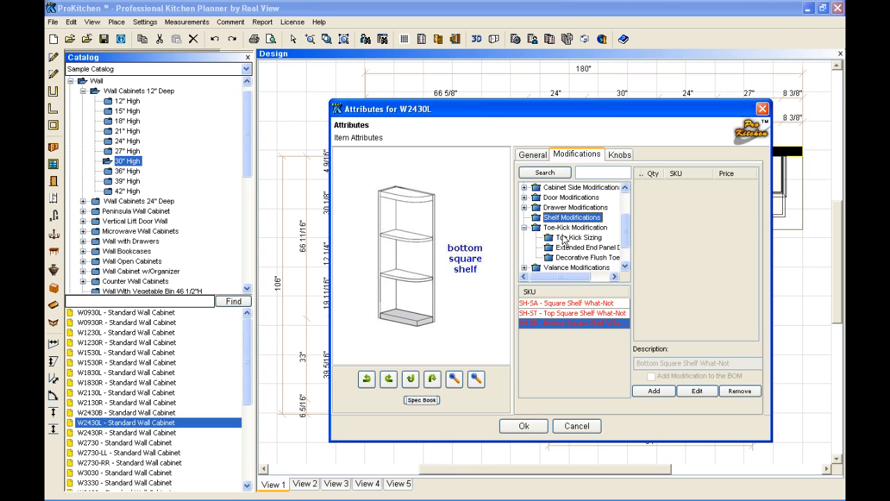
drag(564, 276, 571, 278)
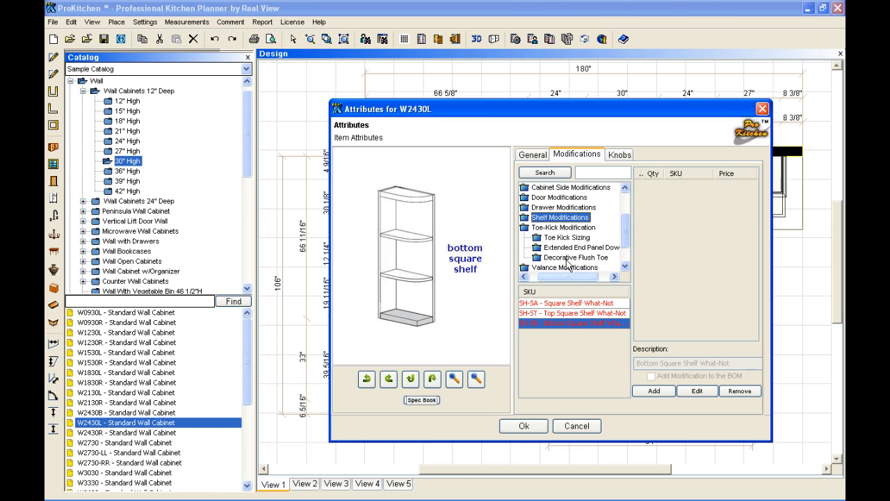
click(565, 238)
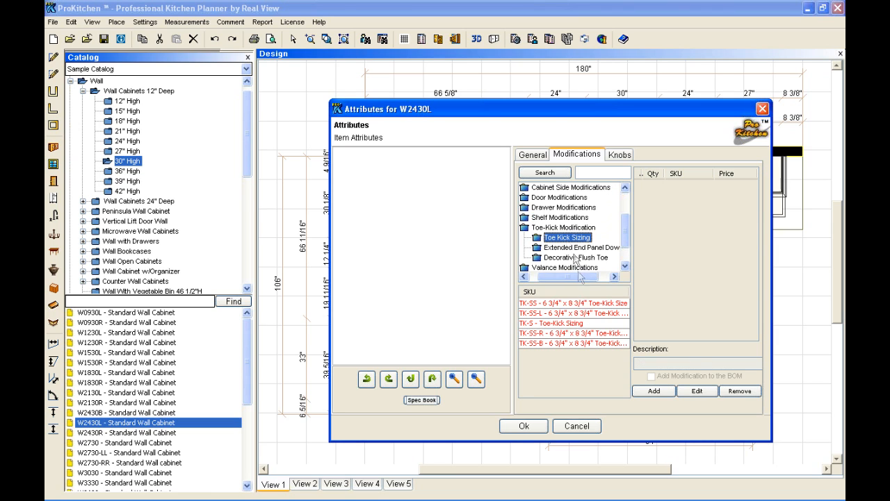
click(569, 334)
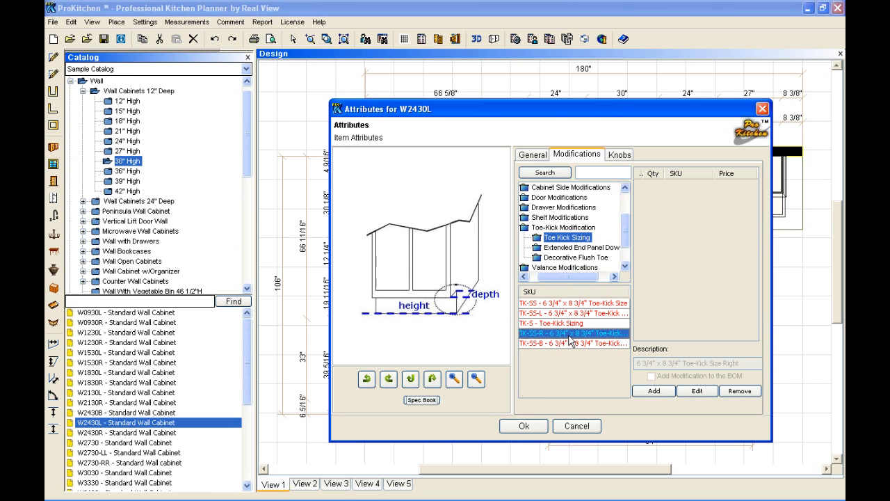
drag(572, 277, 560, 277)
click(569, 247)
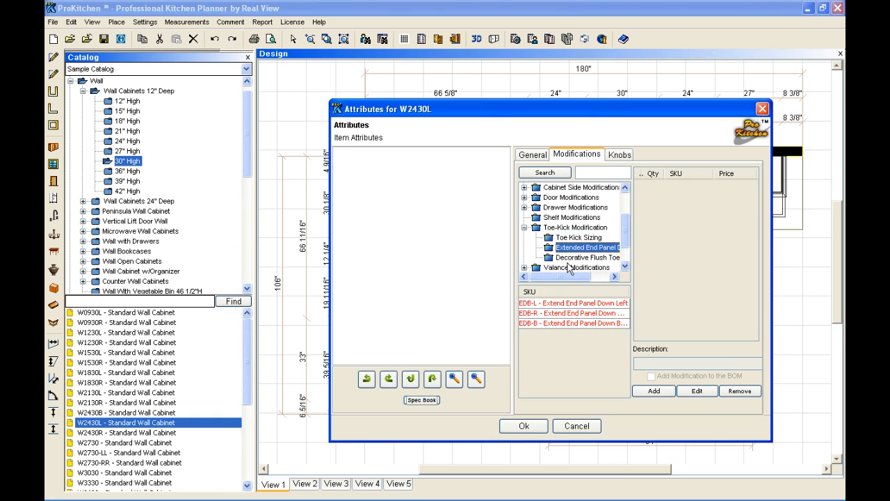
click(570, 304)
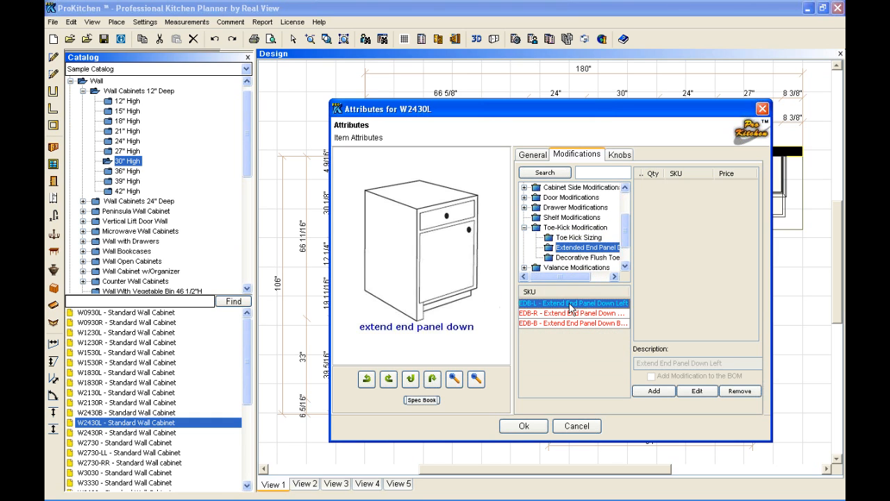